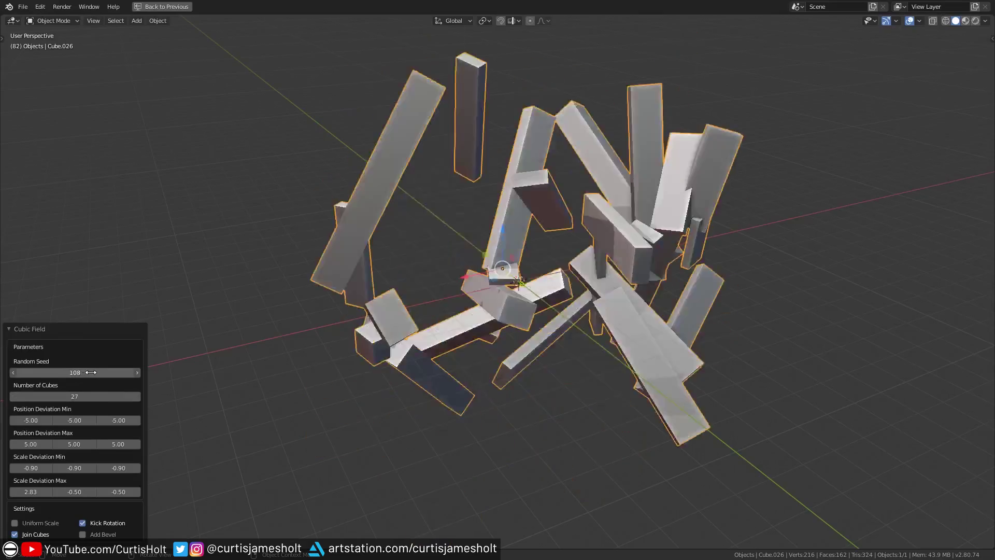
Step: Drag the Cubic Field's Random Seed from 90 up to 112
mouse_move(93, 374)
left_mouse_down()
mouse_move(114, 374)
mouse_move(84, 378)
left_mouse_up()
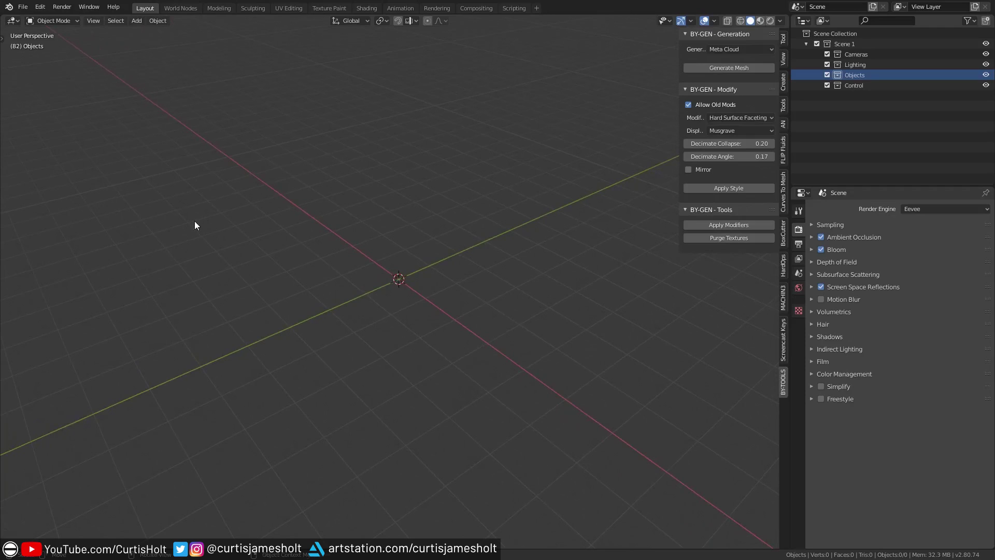
key("shift+a")
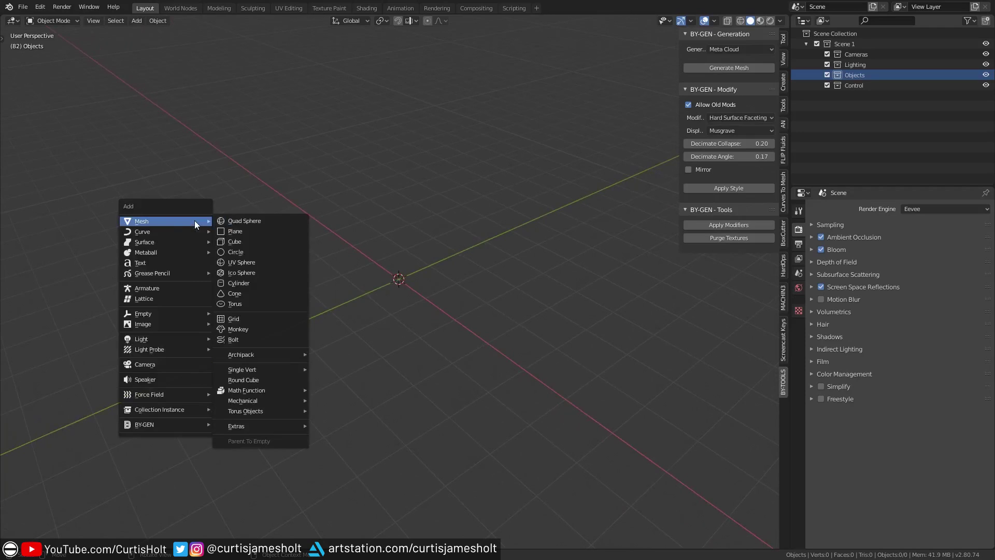
mouse_move(184, 425)
mouse_move(255, 427)
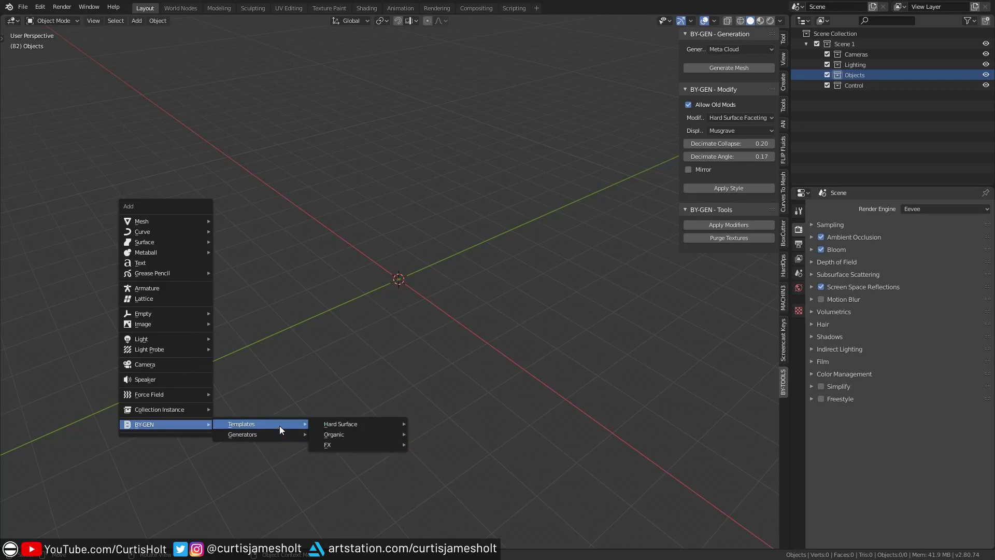
mouse_move(370, 427)
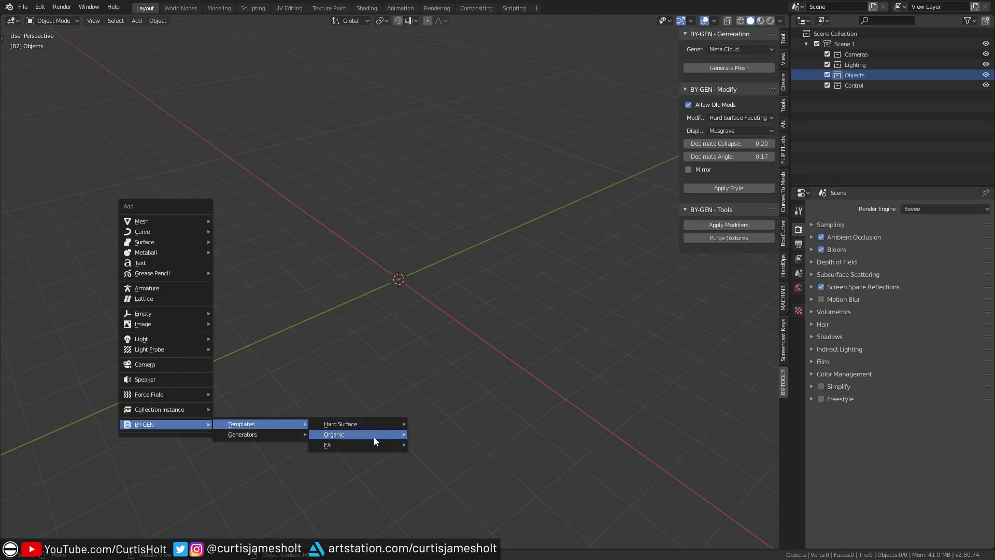
mouse_move(373, 450)
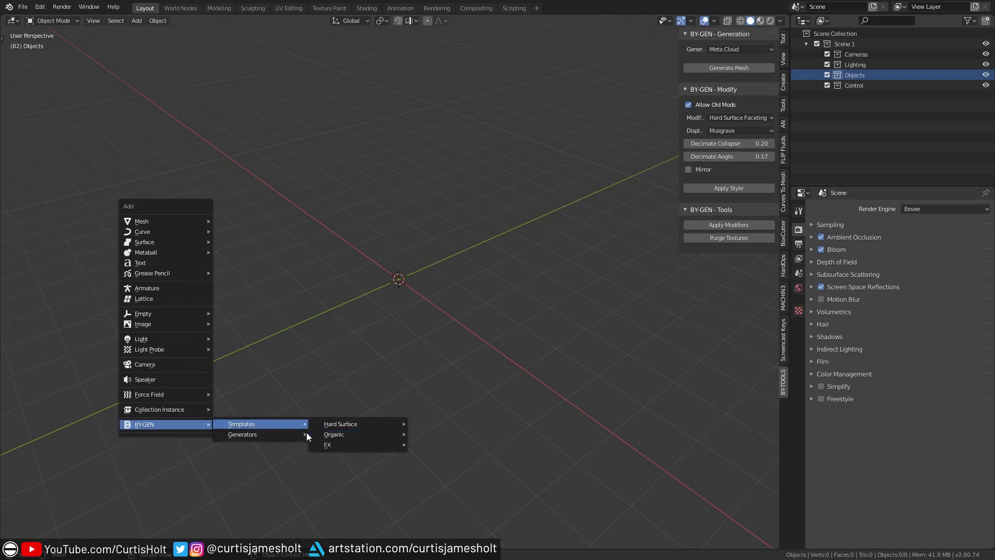
mouse_move(319, 423)
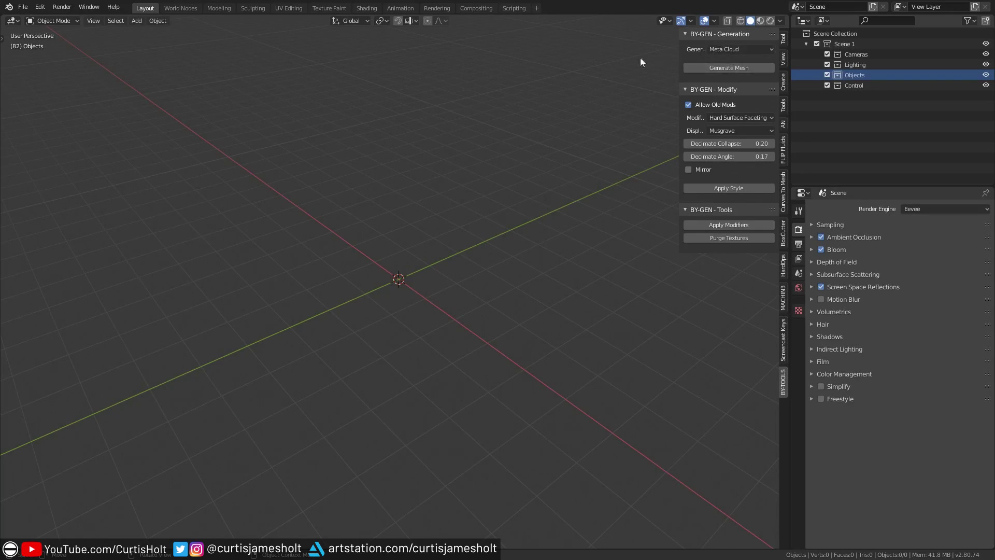
key("shift+a")
mouse_move(228, 415)
left_click(744, 50)
Step: Add a BY-GEN Cubic Field generator and expand its redo panel settings
key("shift+a")
mouse_move(177, 359)
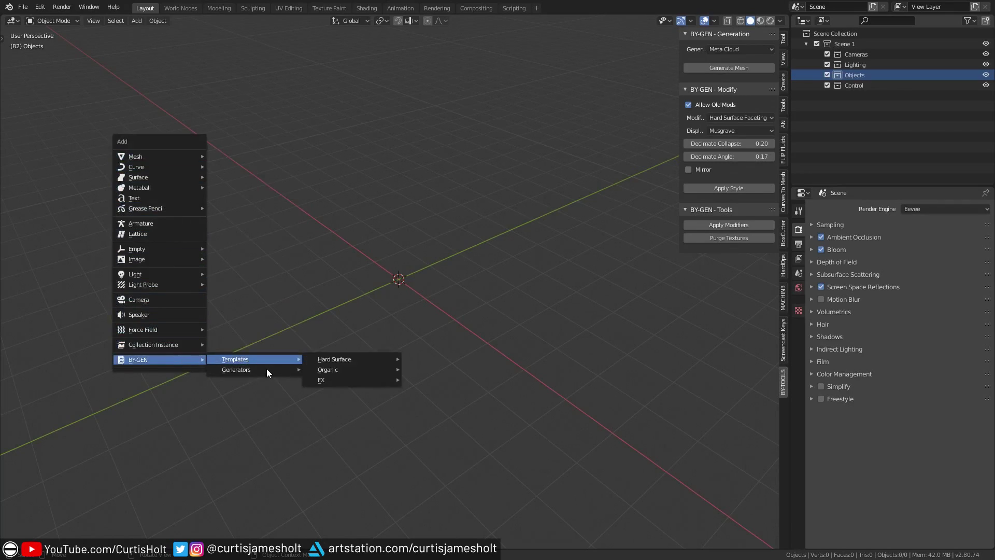
mouse_move(269, 370)
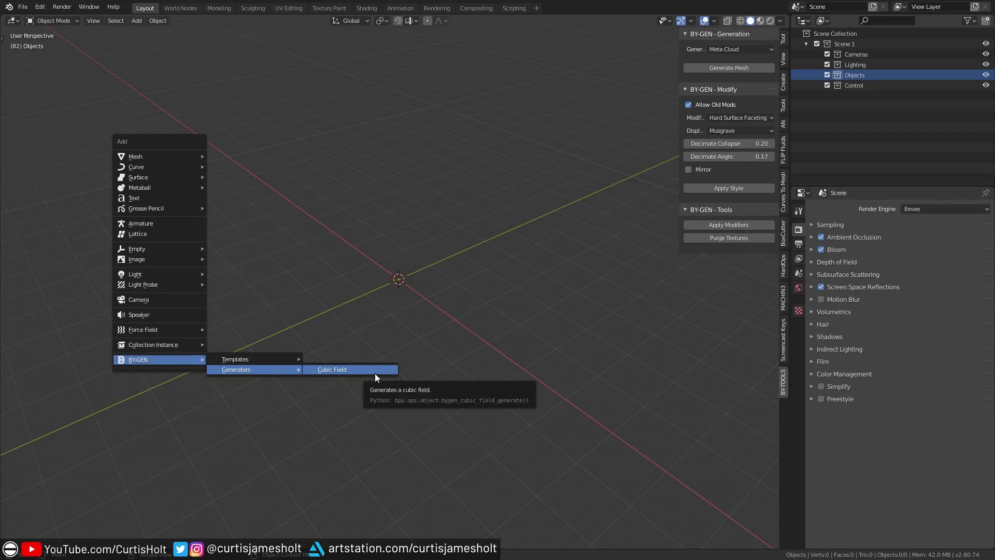
left_click(319, 369)
middle_click_drag(420, 366, 296, 363)
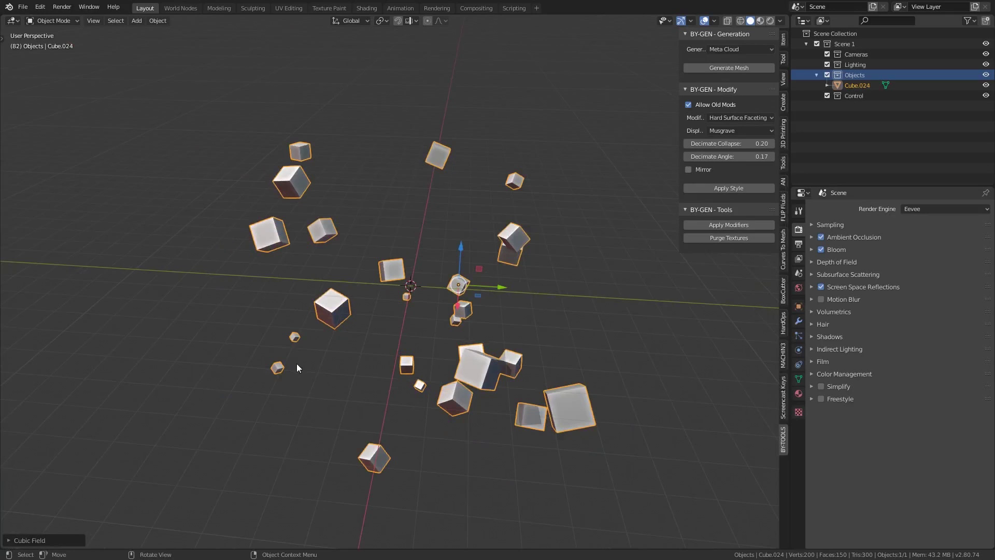
left_click(35, 539)
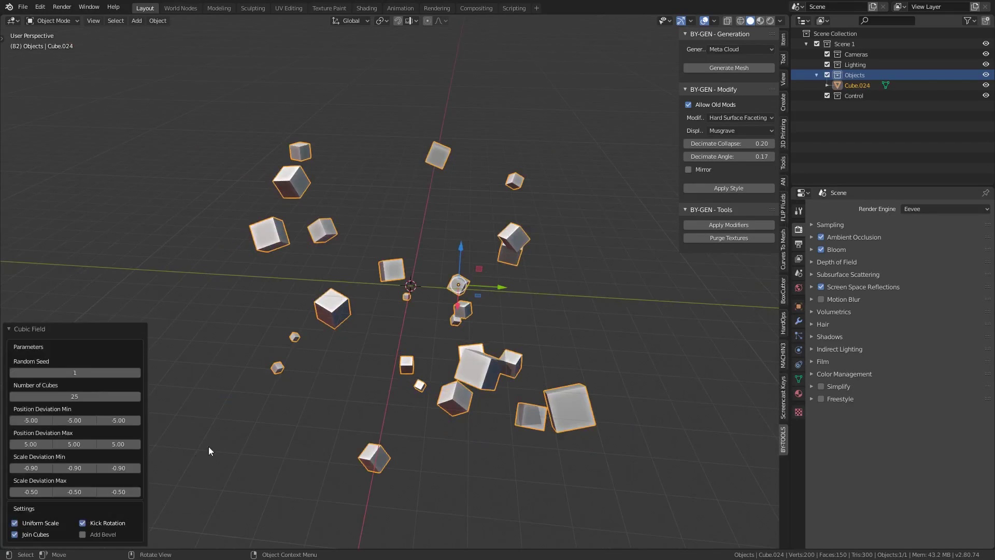
middle_click_drag(549, 349, 438, 347)
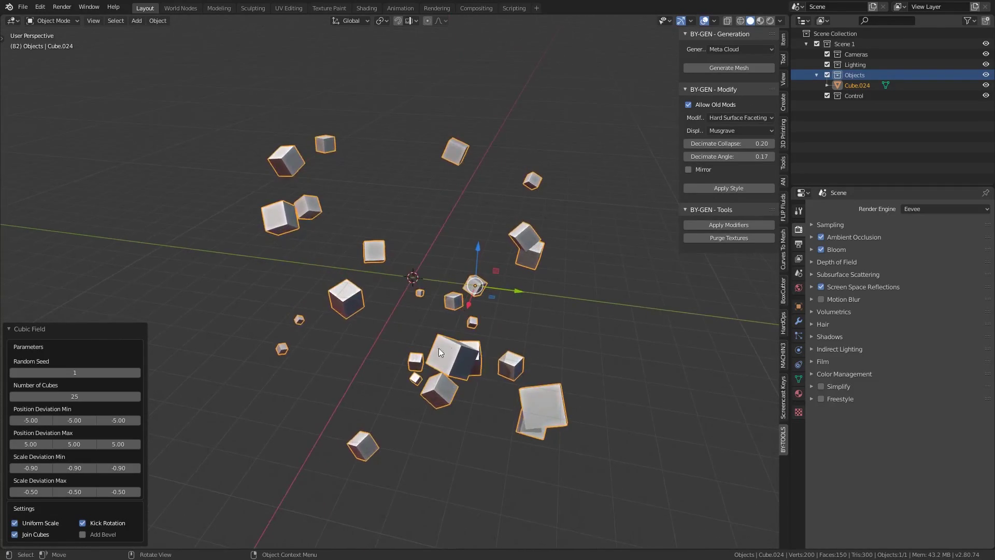
Step: Set the Random Seed, trying 14 before settling on 7
left_click(88, 373)
type("14")
key("Return")
mouse_move(91, 376)
left_mouse_down()
mouse_move(84, 398)
mouse_move(82, 372)
left_mouse_up()
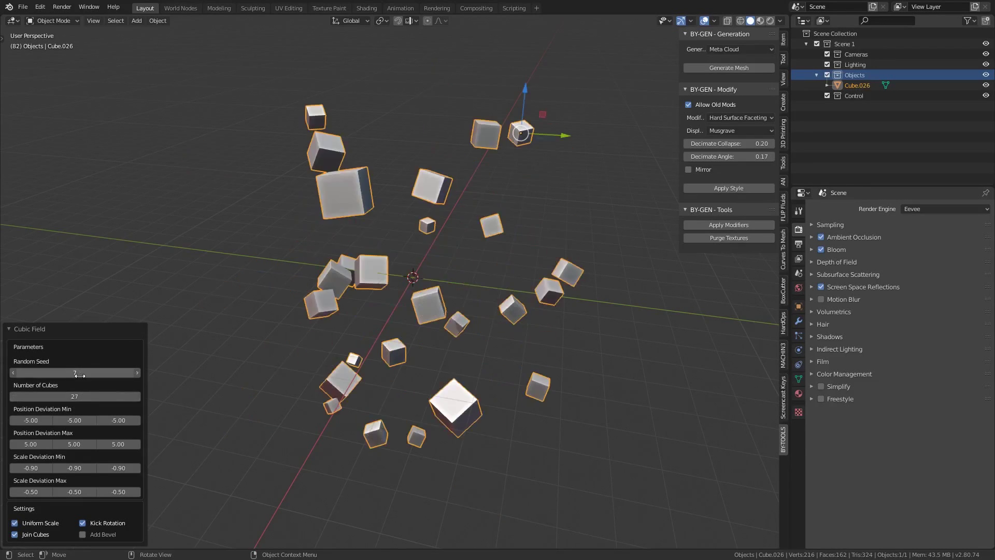
Step: Set Position Deviation Max to 5.57, 5.57, 5.45 to spread the cubes
middle_click_drag(232, 380, 151, 394)
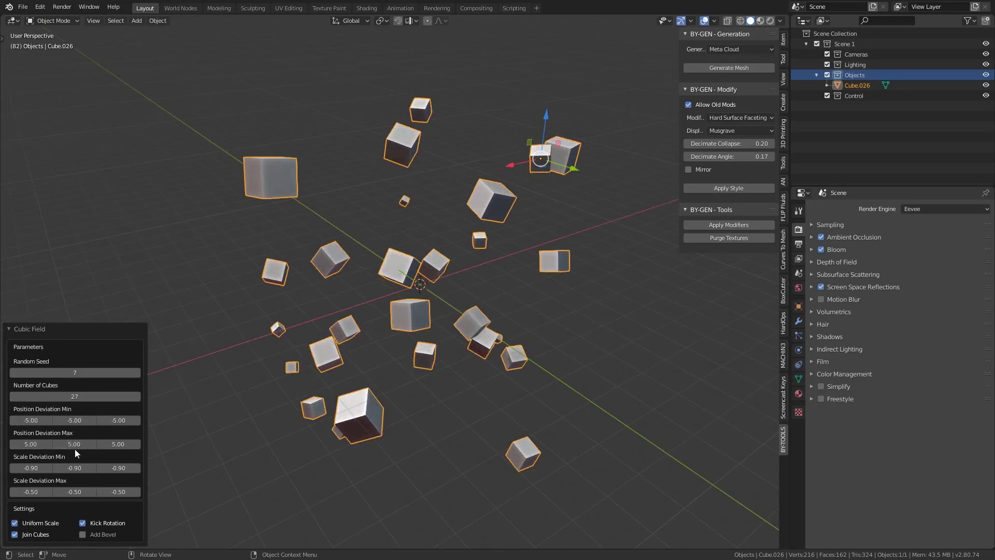
left_click_drag(74, 444, 79, 461)
mouse_move(140, 444)
left_mouse_down()
mouse_move(148, 451)
mouse_move(101, 455)
mouse_move(130, 455)
left_mouse_up()
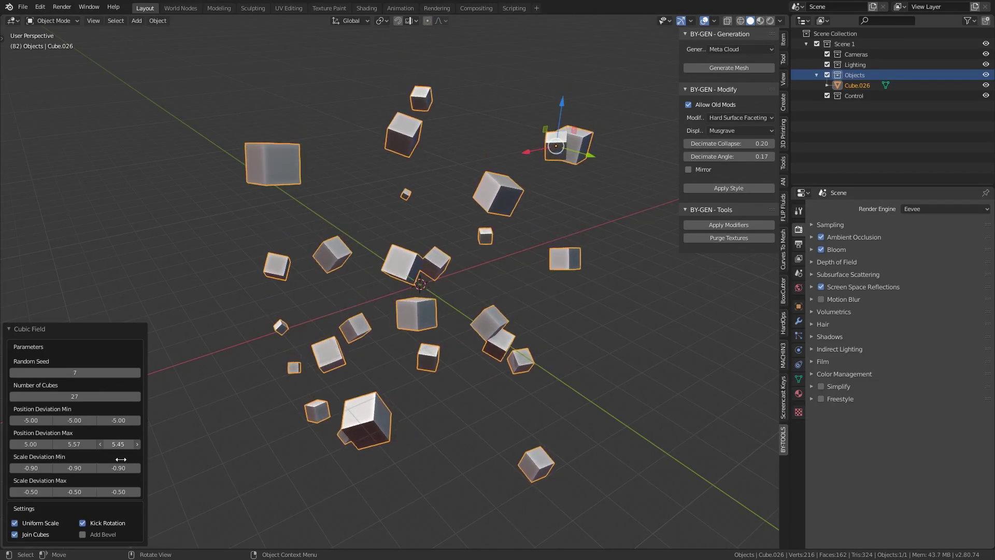
left_click_drag(51, 444, 46, 452)
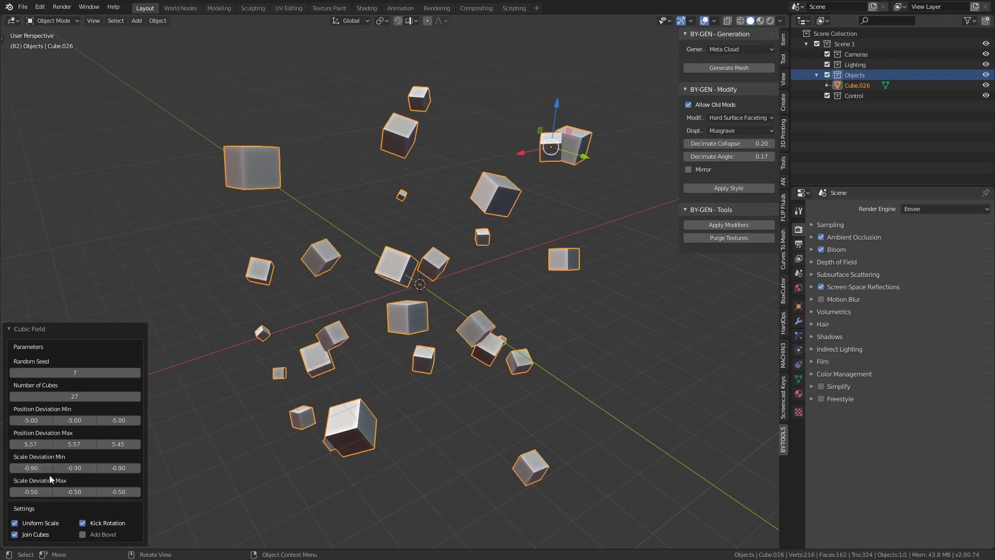
Step: Set Scale Deviation Max to -0.11, -0.29, -0.50, keeping Uniform Scale on
left_click(15, 524)
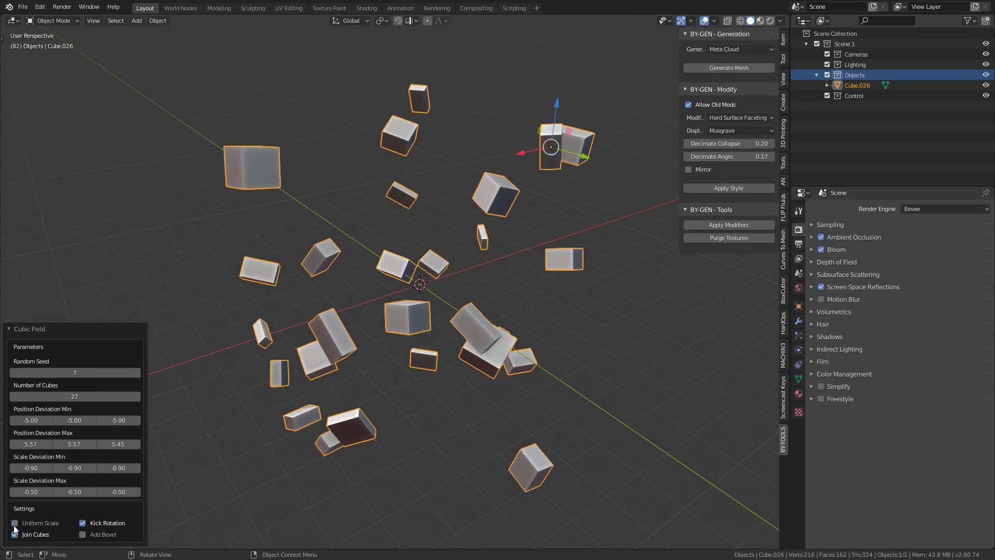
middle_click_drag(236, 468, 325, 456)
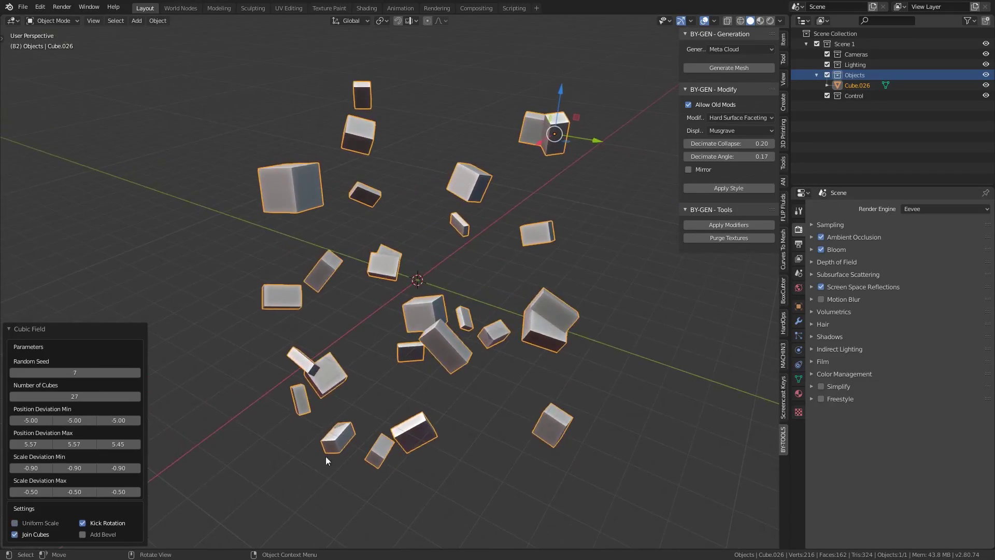
left_click_drag(29, 495, 63, 493)
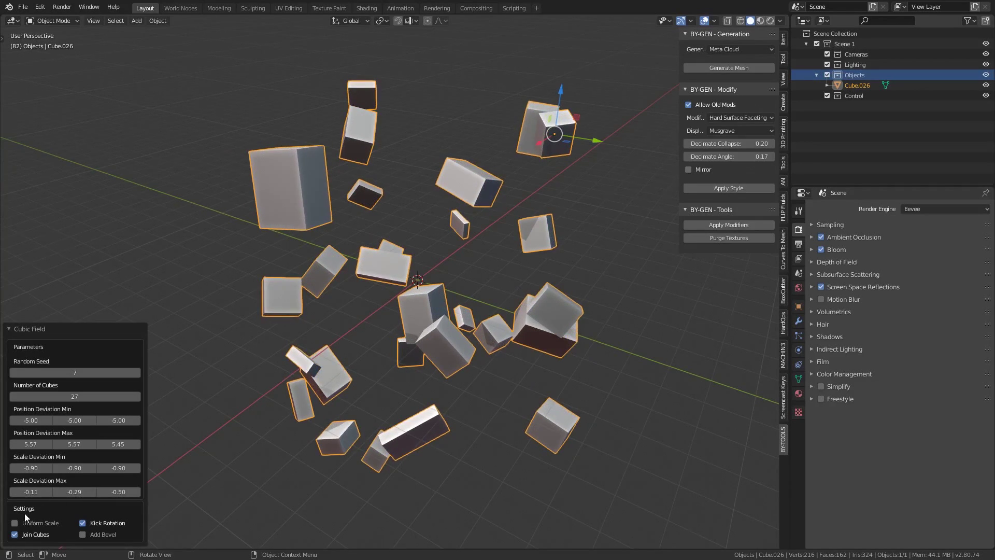
left_click(15, 524)
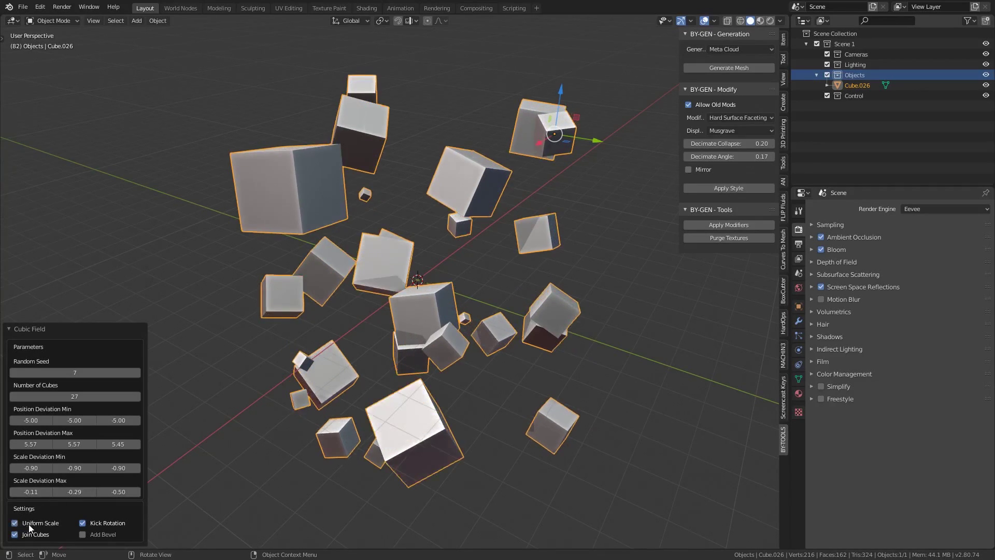
Step: Turn off Kick Rotation so the cubes stay axis-aligned
left_click(82, 522)
left_click(83, 523)
left_click(83, 523)
left_click(82, 524)
left_click(83, 523)
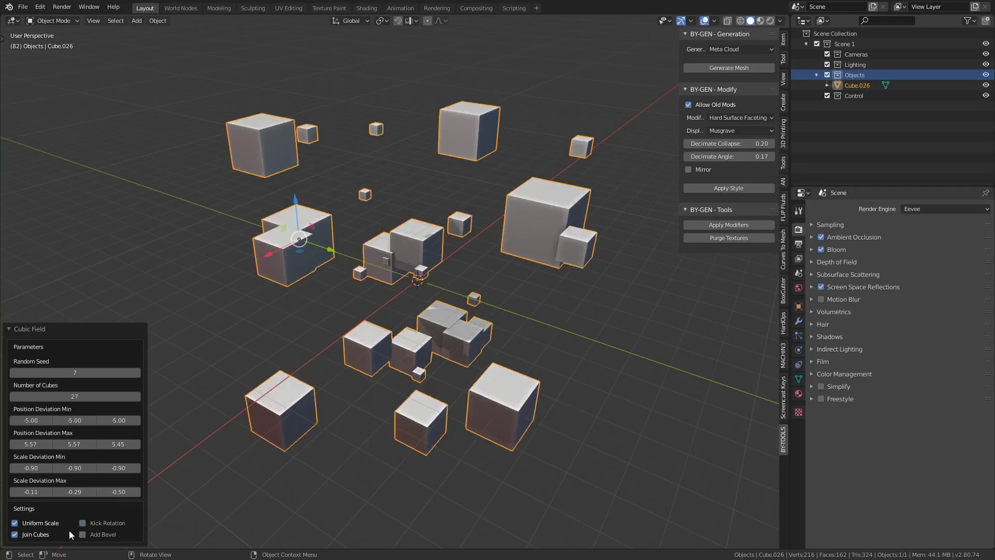
Step: Leave Add Bevel off and keep Join Cubes on after comparing both options
left_click(14, 534)
left_click(15, 534)
left_click(15, 534)
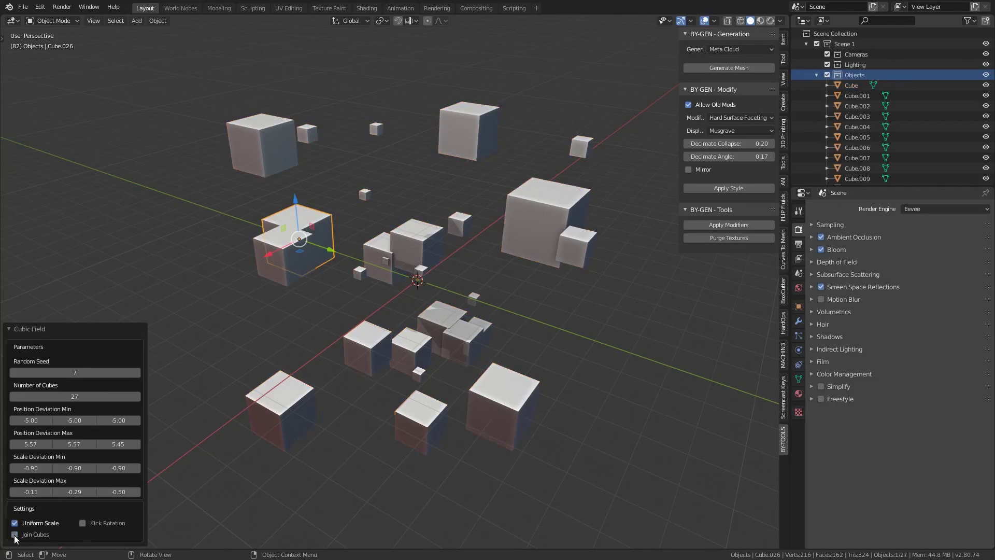
left_click(14, 534)
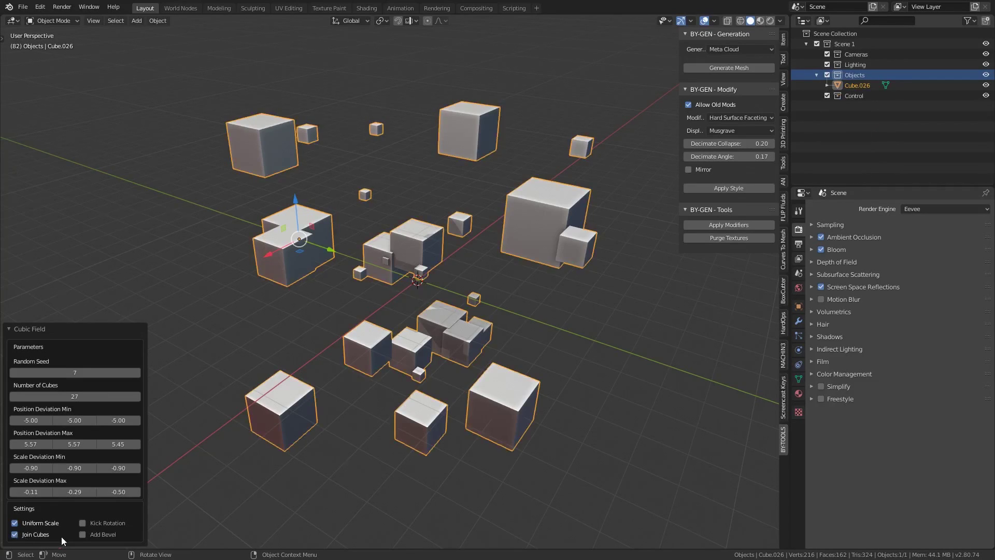
left_click(81, 535)
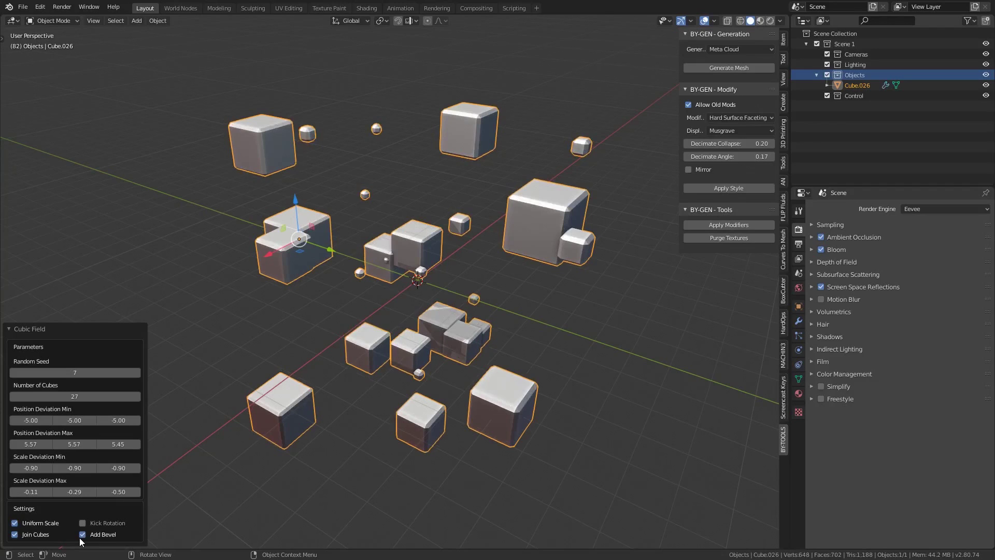
left_click(82, 534)
left_click(82, 535)
left_click(82, 534)
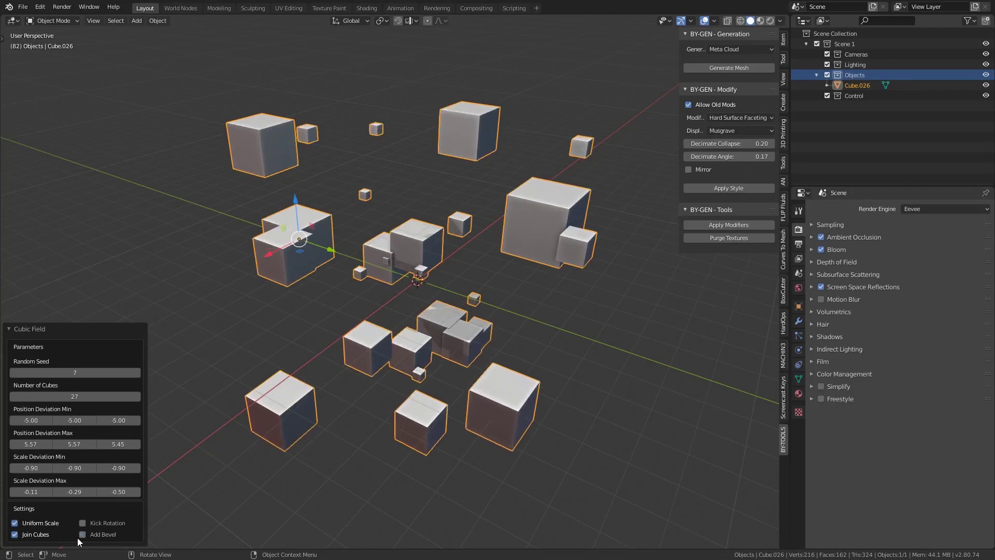
left_click(14, 534)
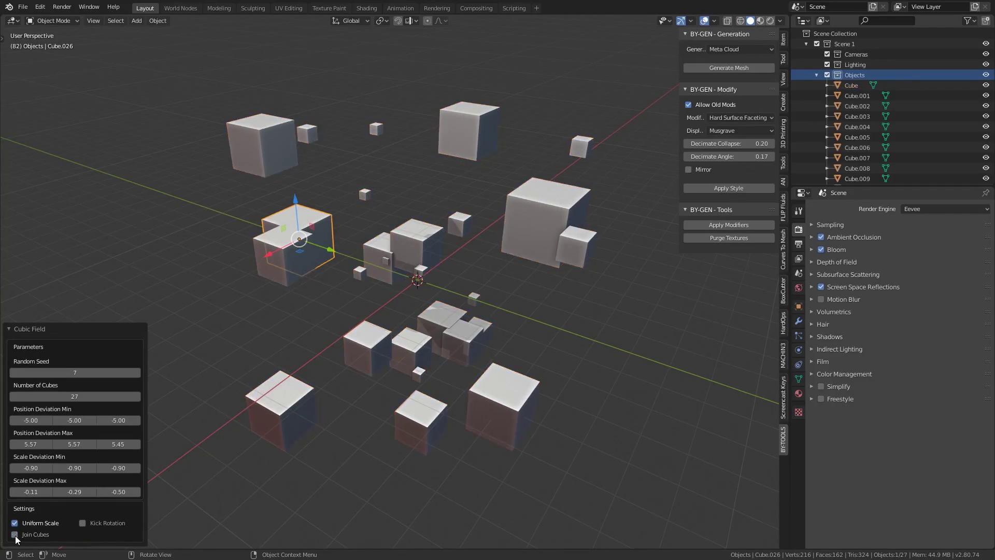
left_click(14, 534)
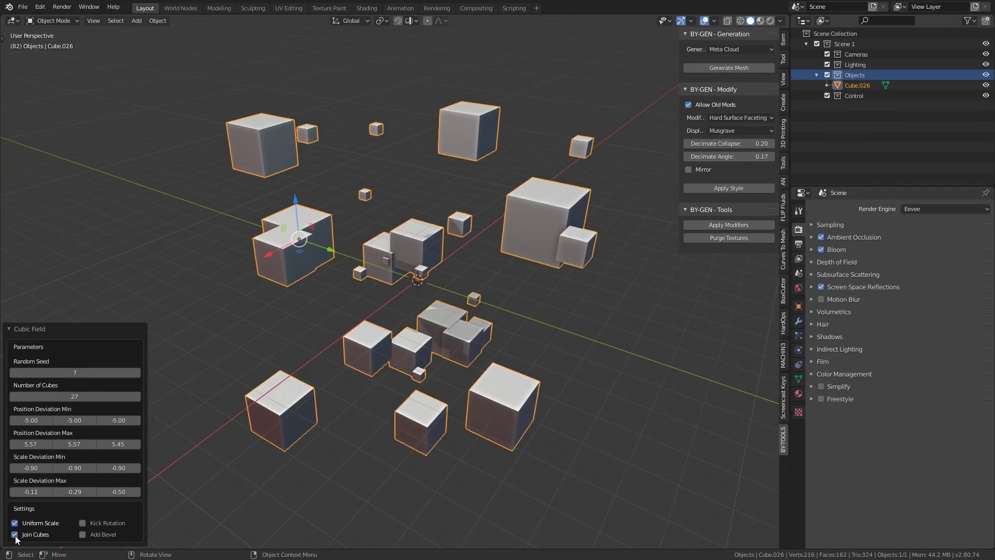
Step: Raise the Number of Cubes to 100
middle_click_drag(279, 474, 330, 409)
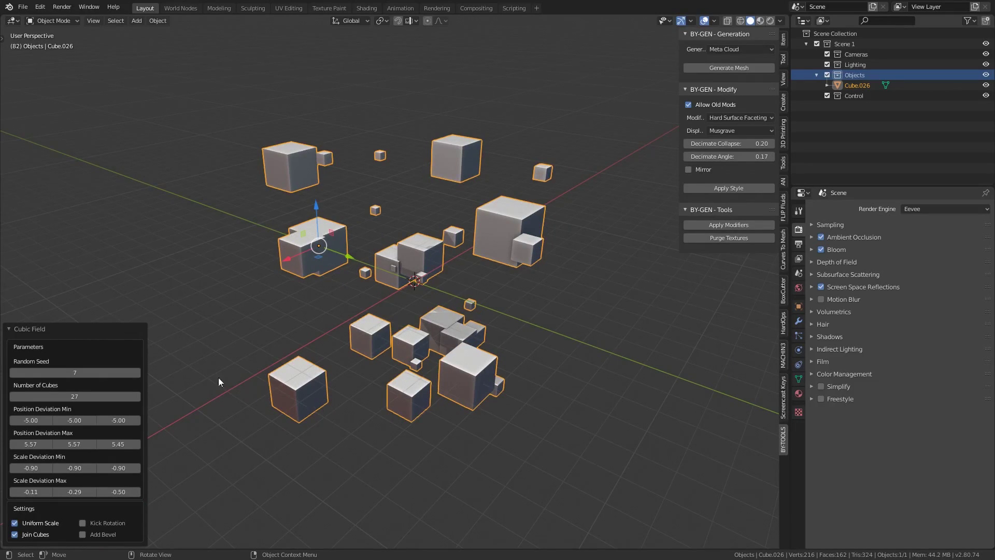
left_click(96, 395)
type("100")
key("Return")
Step: Set Position Deviation Max to 10, 50, 17
scroll(412, 371, "down", 5)
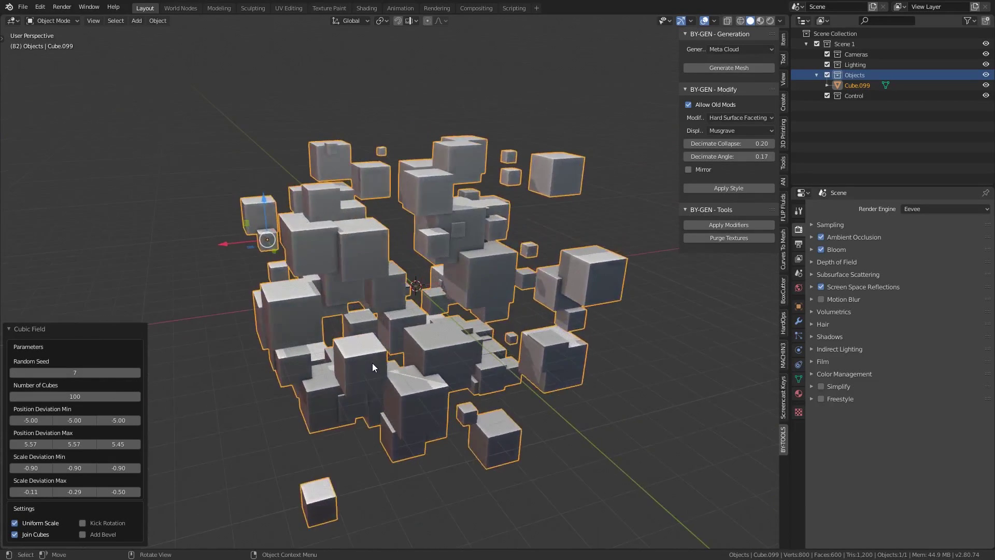
middle_click_drag(346, 370, 477, 378)
scroll(477, 378, "up", 2)
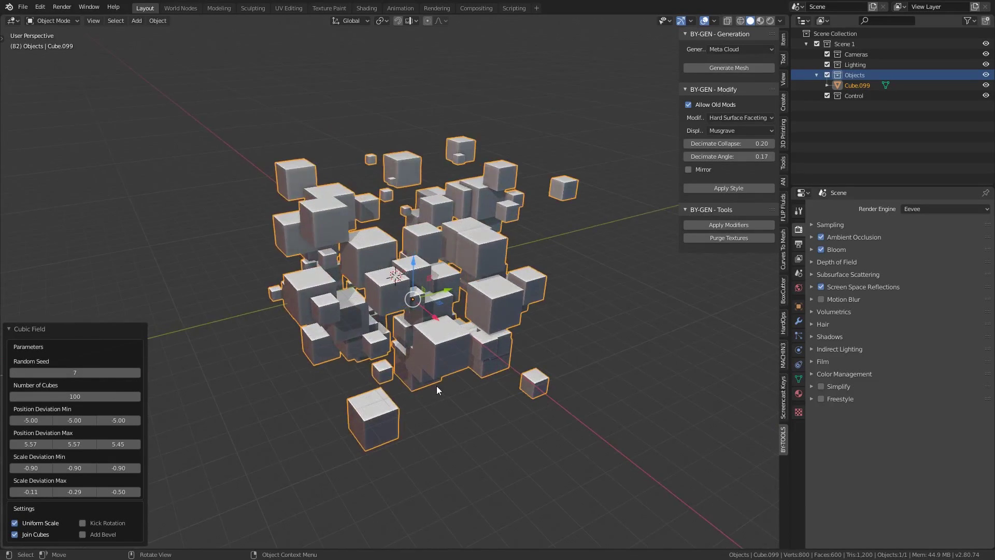
left_click(37, 441)
type("10")
key("Tab")
type("50")
key("Tab")
type("17")
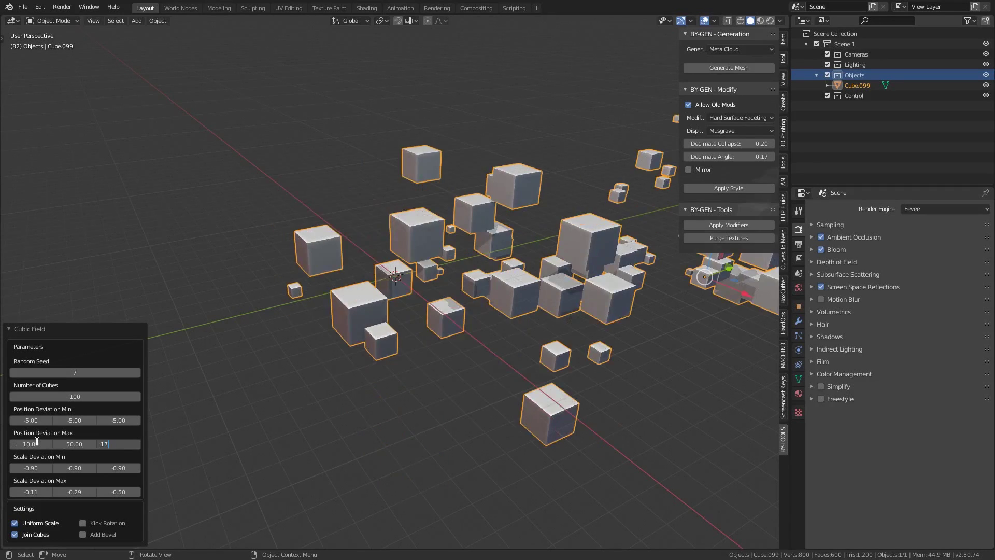
key("Return")
Step: Set X Scale Deviation to min 0.5 and max 1.5, then inspect the enlarged cubes
scroll(564, 391, "down", 5)
middle_click_drag(586, 349, 446, 343)
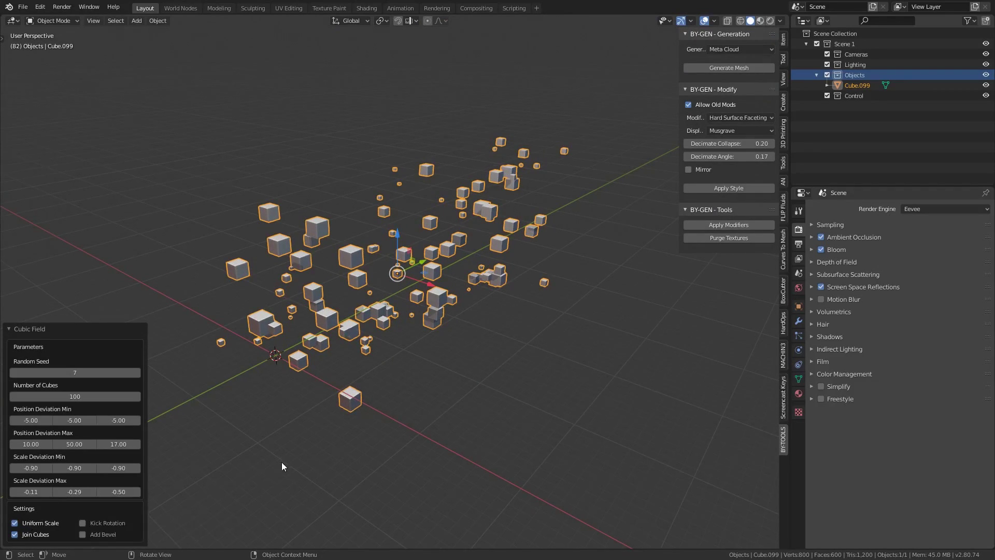
mouse_move(282, 462)
middle_mouse_down()
mouse_move(298, 420)
mouse_move(277, 461)
mouse_move(287, 458)
middle_mouse_up()
left_click(42, 468)
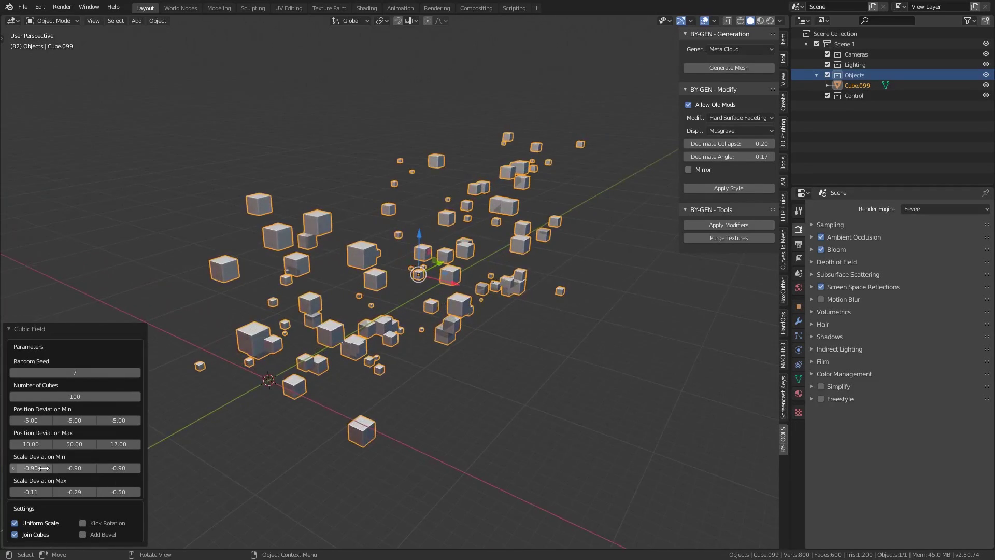
type("0.5")
key("Return")
left_click(30, 492)
type("1.5")
key("Return")
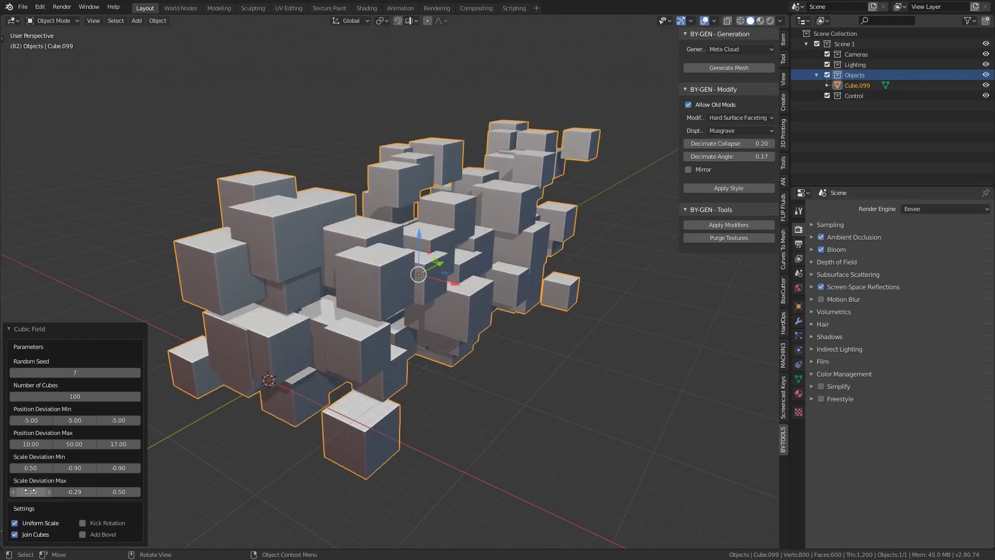
mouse_move(449, 428)
middle_mouse_down()
mouse_move(475, 428)
mouse_move(466, 431)
middle_mouse_up()
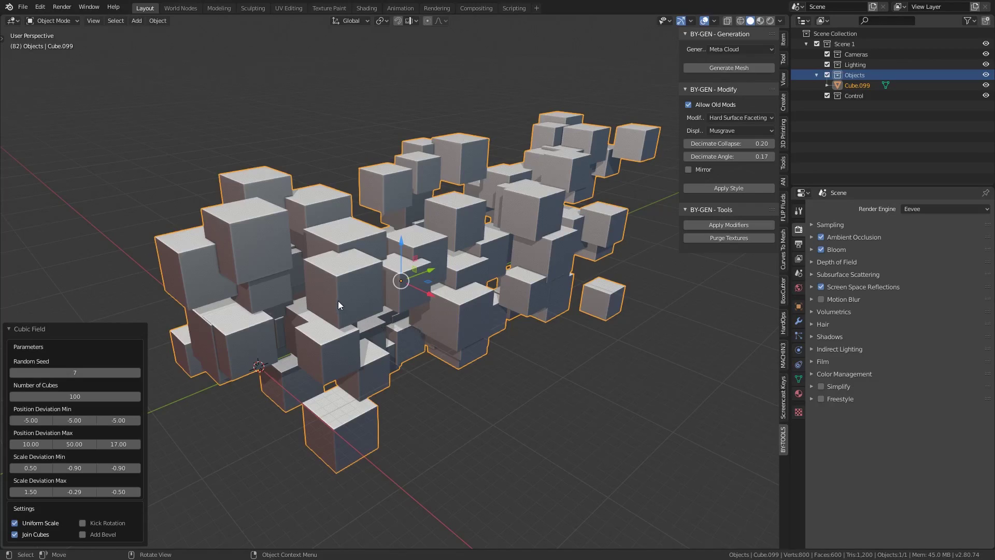
Step: Use Walk navigation to move forward into the 100-cube cluster to an interior viewpoint
key("F3")
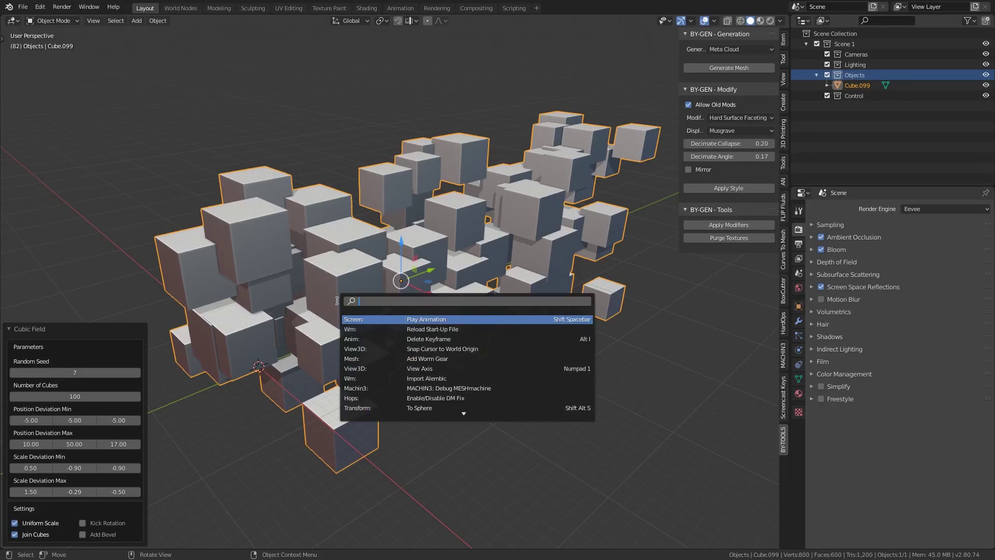
type("walk")
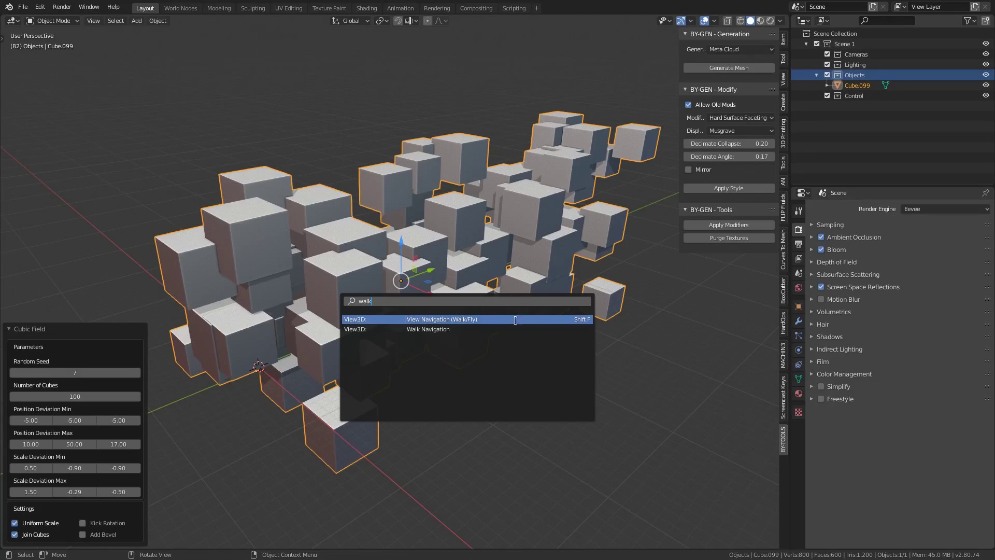
left_click(477, 319)
key("w")
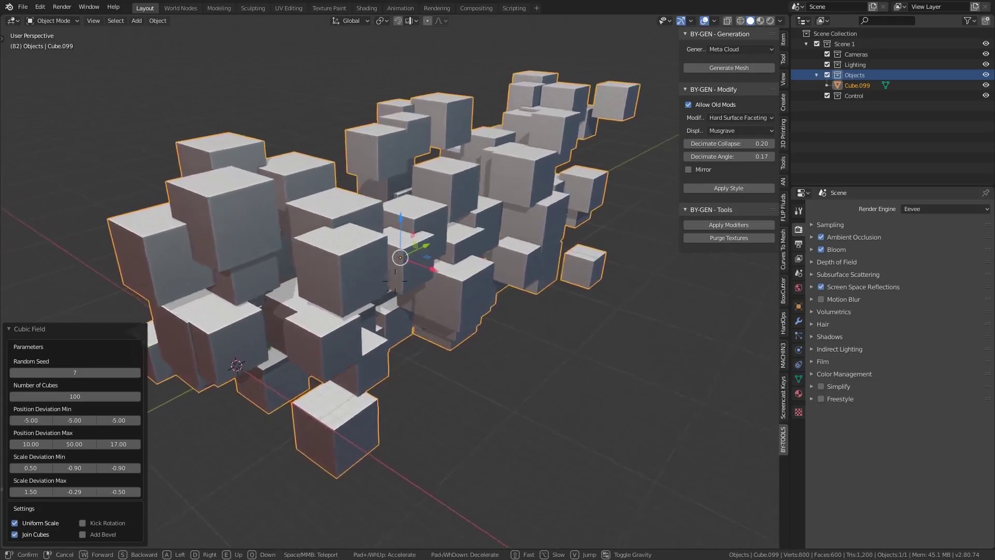
key("w")
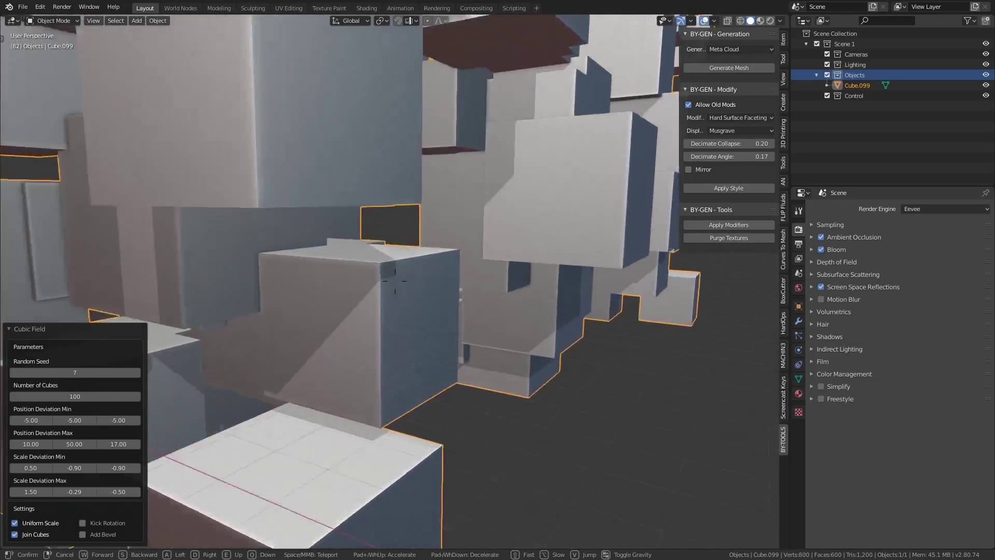
key("w")
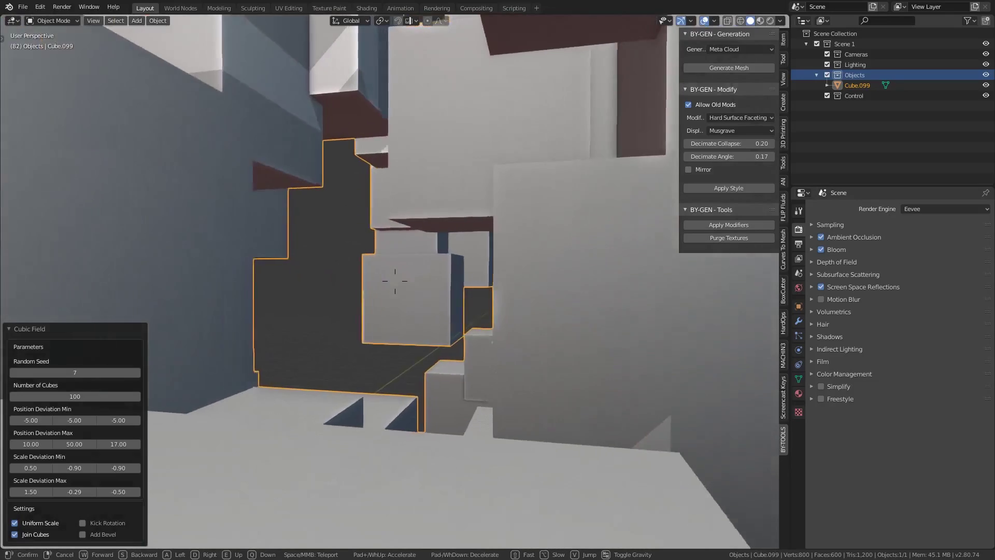
key("w")
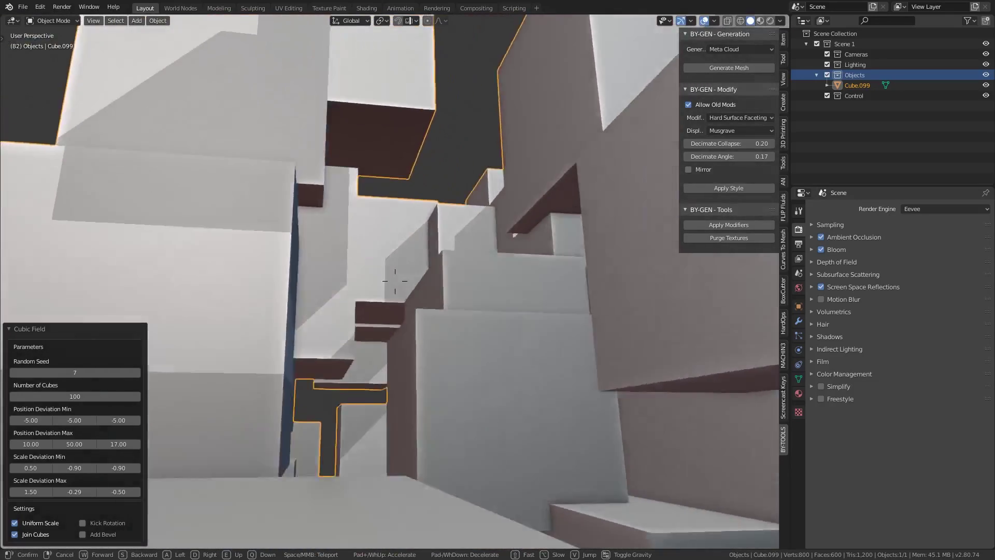
key("w")
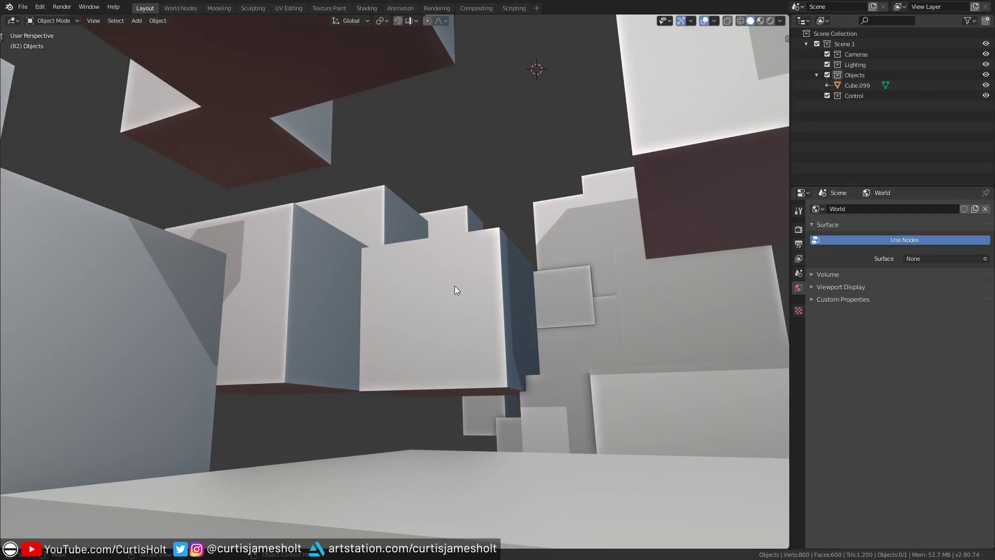
Step: Add a camera, align it to the current interior view, and enlarge its frame
key("shift+a")
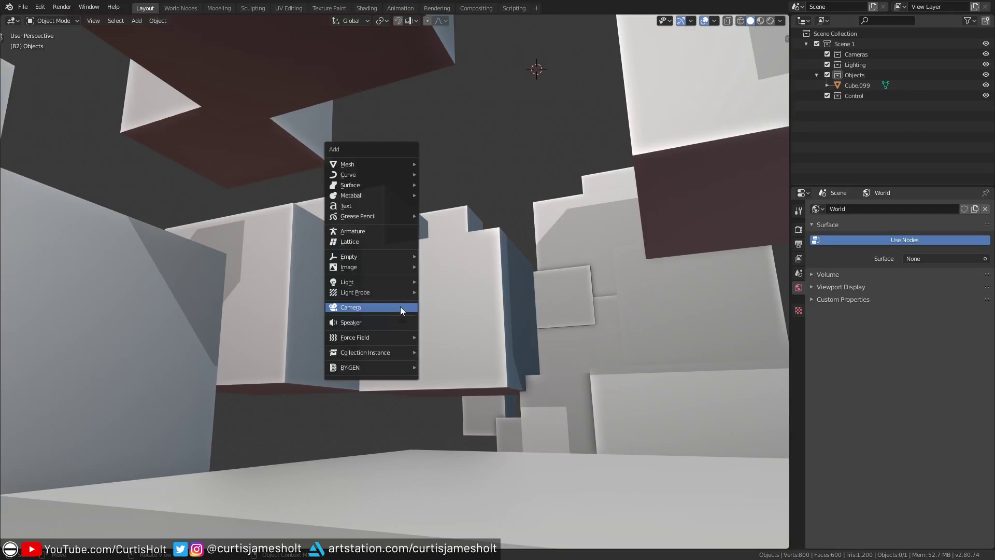
left_click(400, 309)
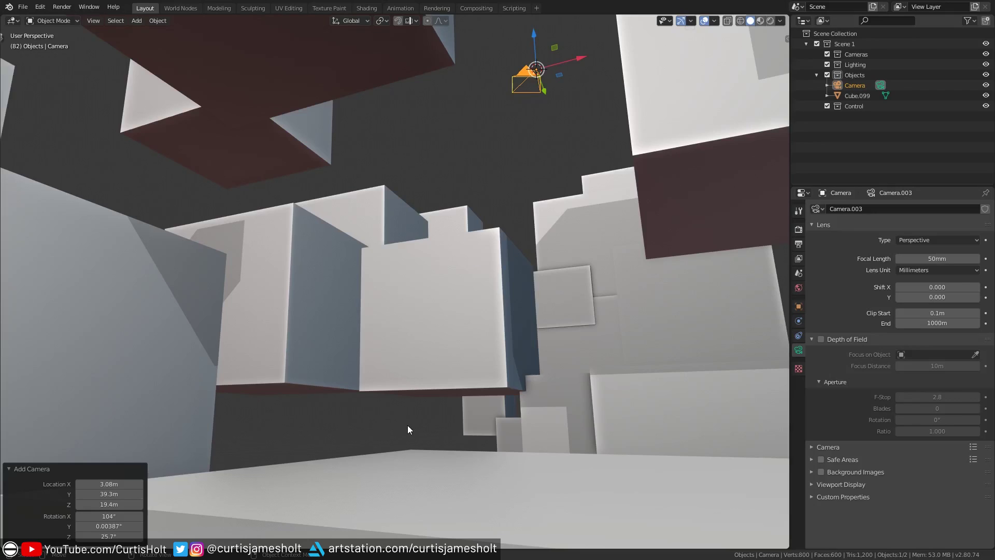
key("ctrl+KP_0")
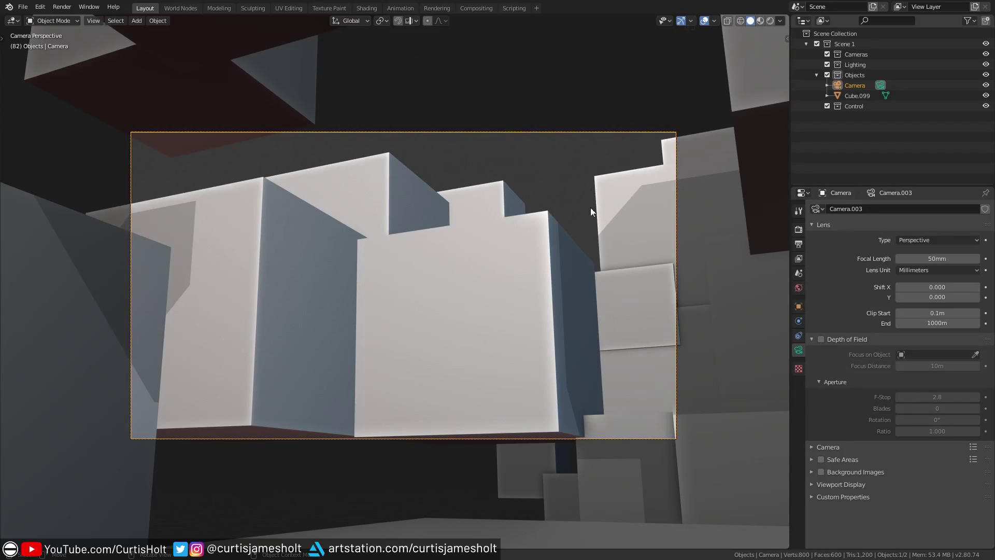
scroll(556, 370, "up", 3)
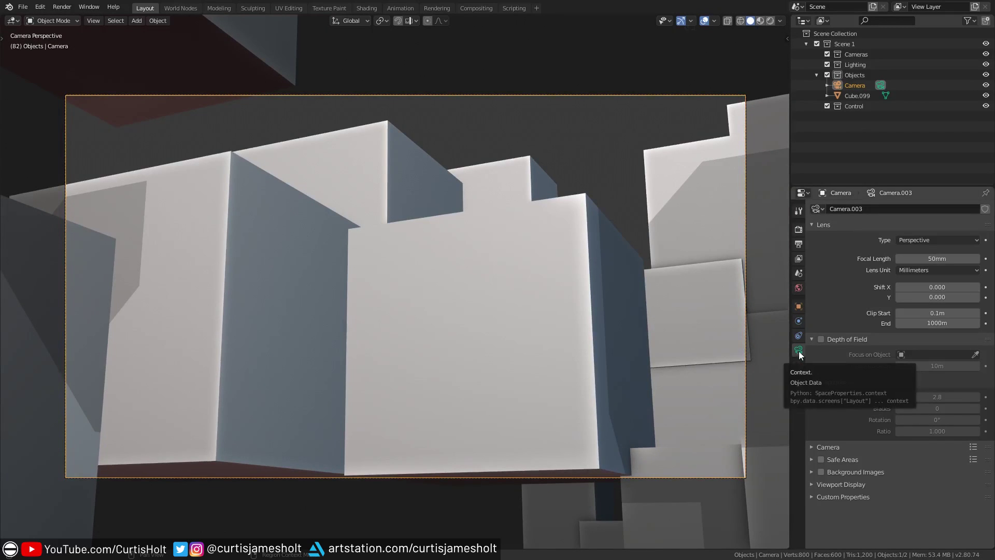
Step: Lower the camera focal length to 28mm and walk it into a better framing
left_click_drag(937, 258, 878, 258)
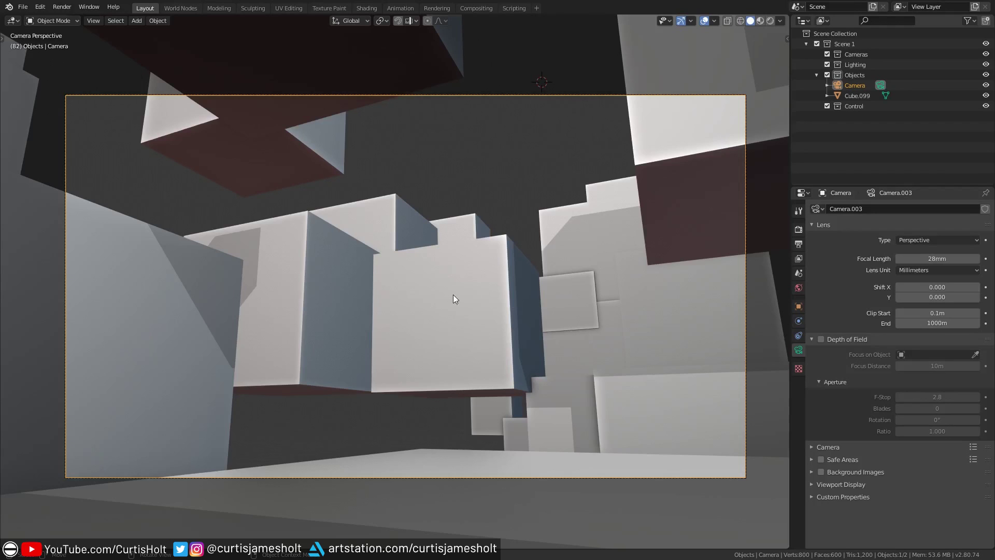
key("shift+grave")
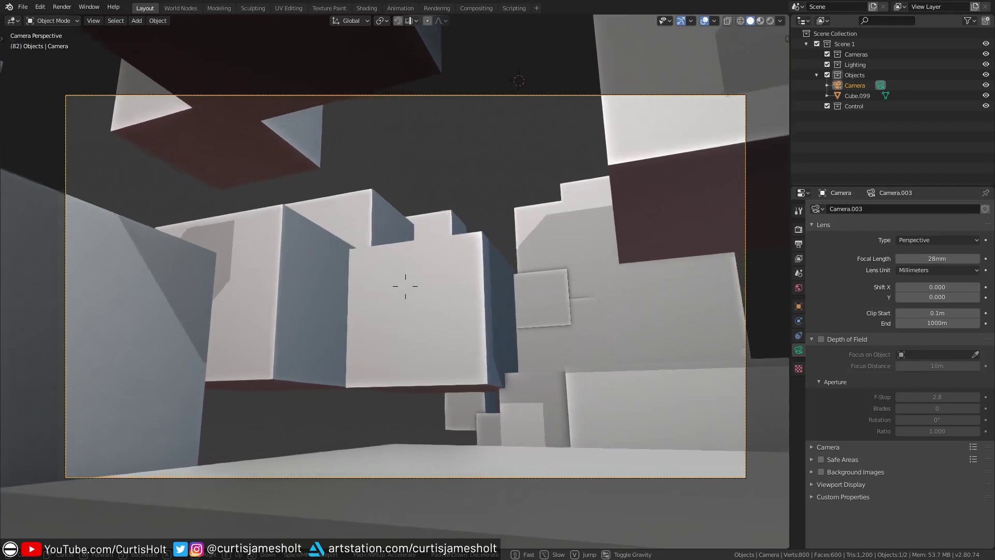
key("w")
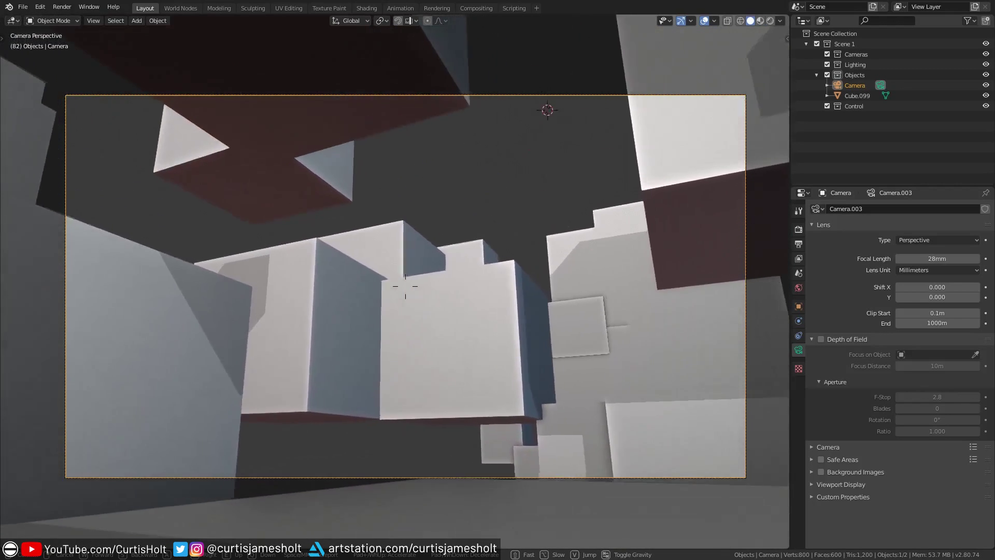
left_click(395, 282)
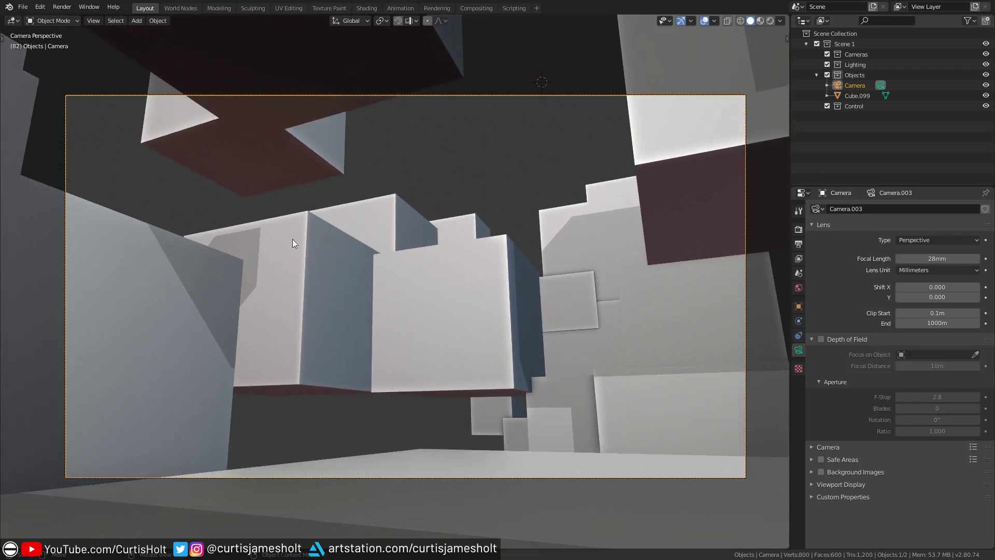
Step: Split off a bottom Shader Editor showing World nodes and set viewport shading to Rendered
left_click_drag(2, 547, 8, 345)
left_click(13, 352)
left_click(51, 458)
left_click(48, 356)
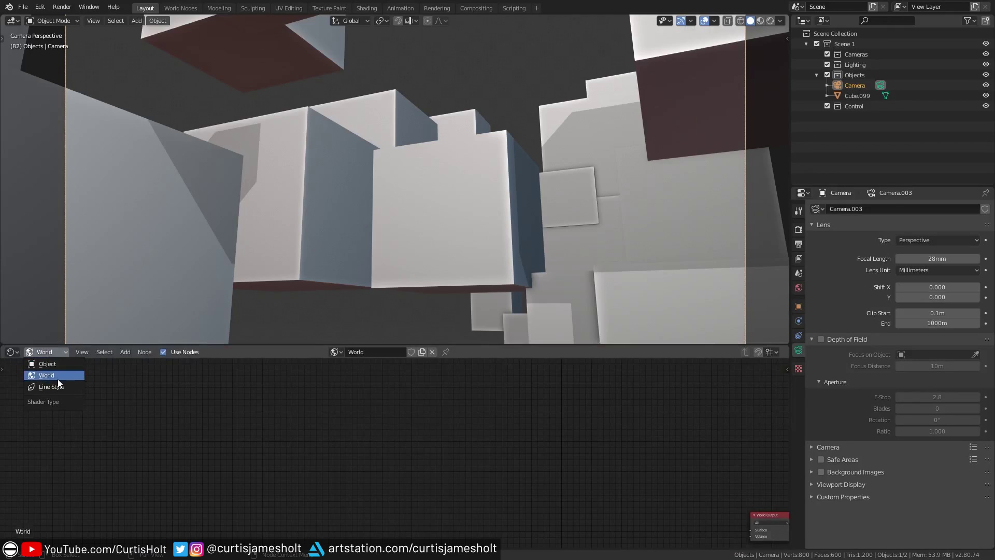
left_click(57, 378)
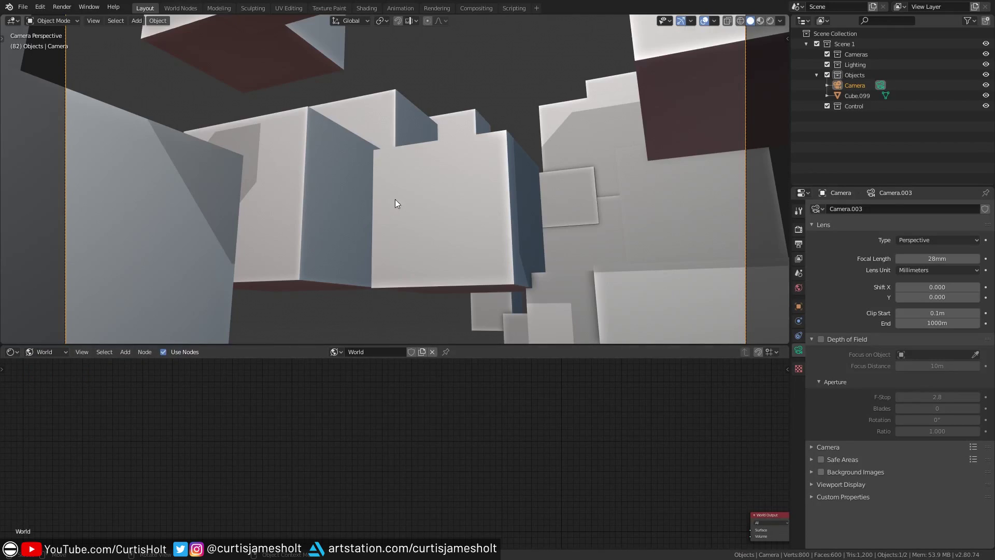
key("z")
left_click(448, 172)
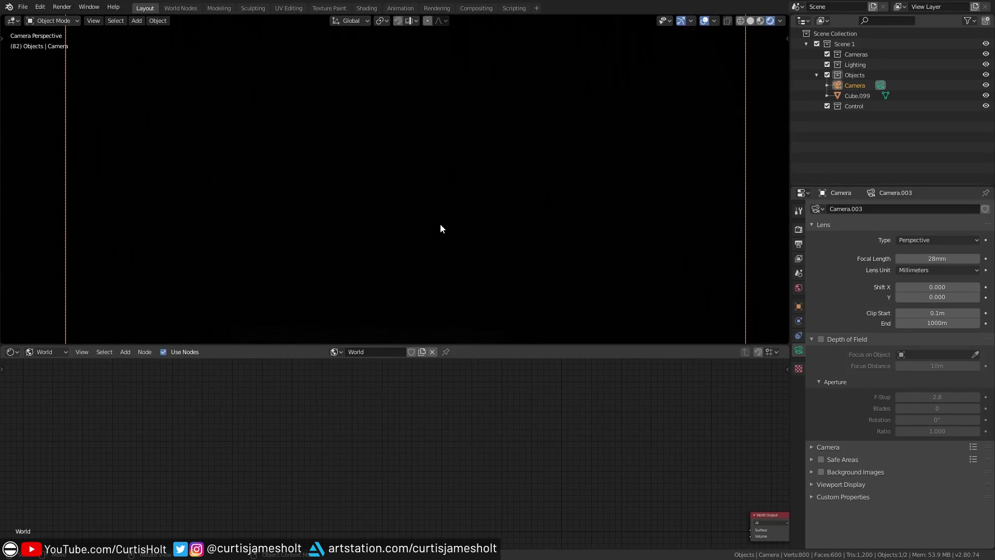
Step: Add a point light at the 3D cursor, reposition it, and set its power to 100W
right_click(445, 163, "shift")
key("shift+a")
mouse_move(287, 182)
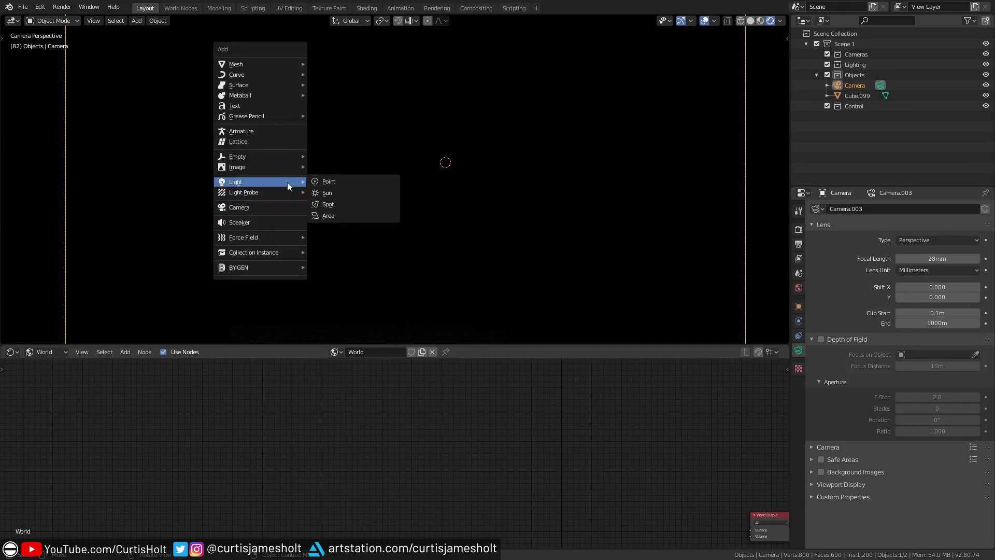
left_click(331, 182)
key("g")
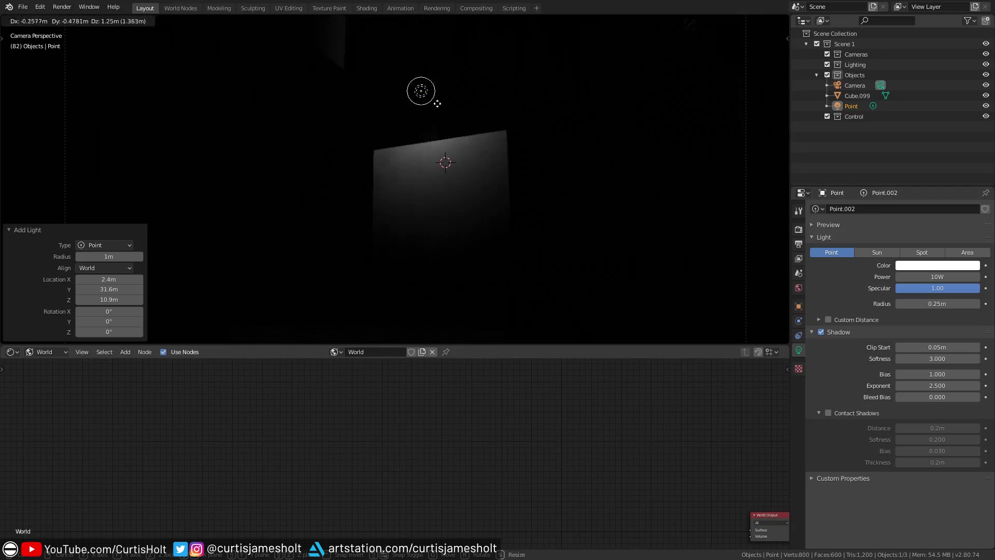
left_click(377, 219)
left_click(917, 275)
type("100")
key("Return")
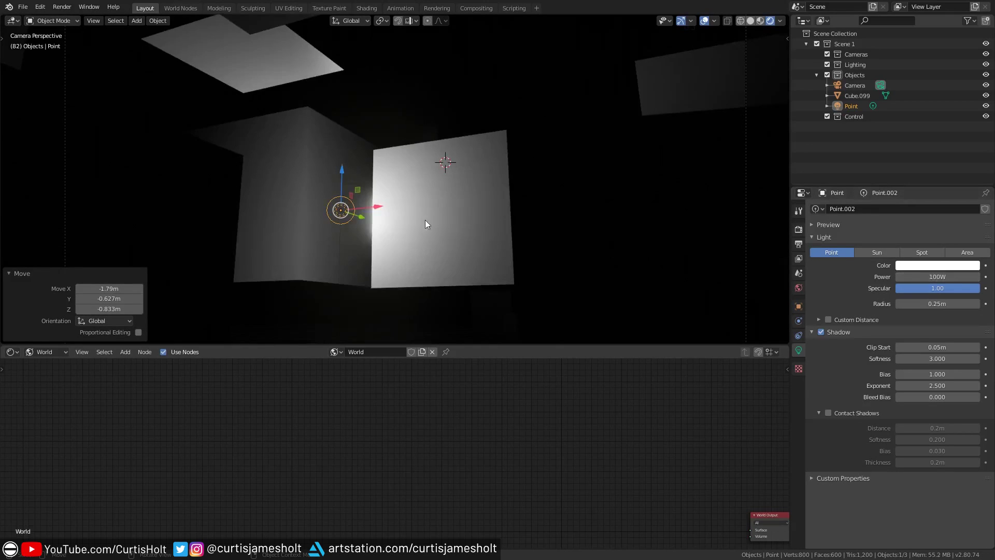
key("g")
left_click(237, 303)
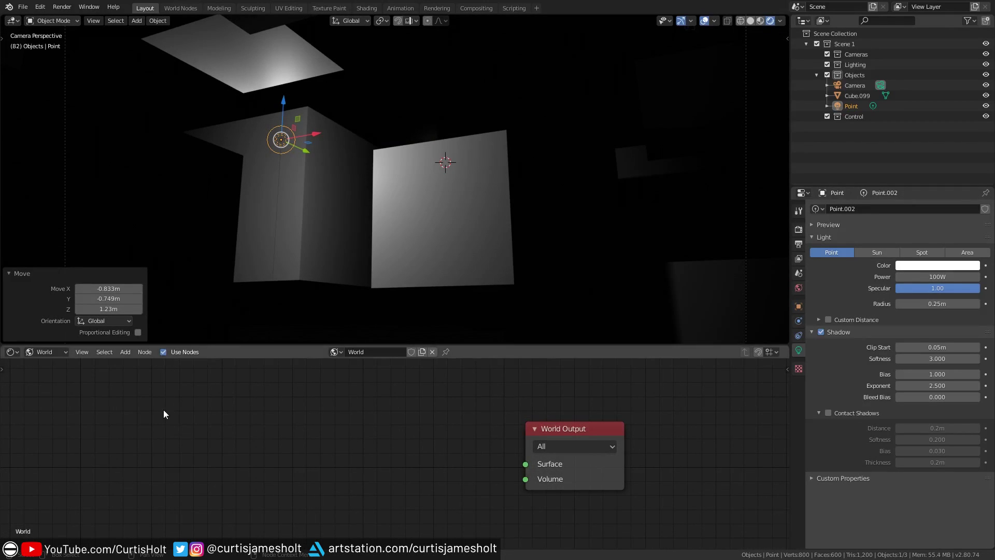
Step: Add a Principled Volume with density 0.03 to the World's Volume input
key("shift+a")
left_click(255, 390)
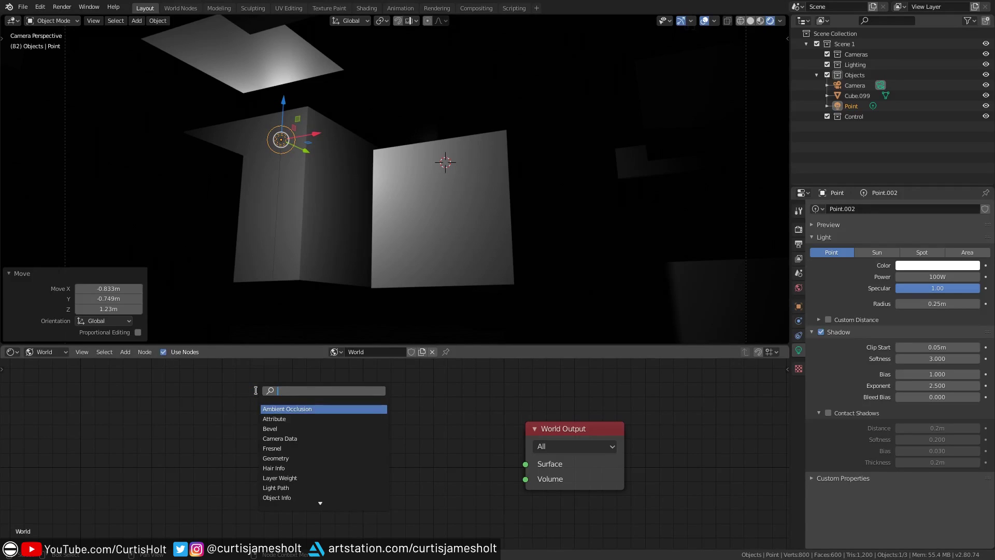
type("princ")
key("Return")
left_click(255, 390)
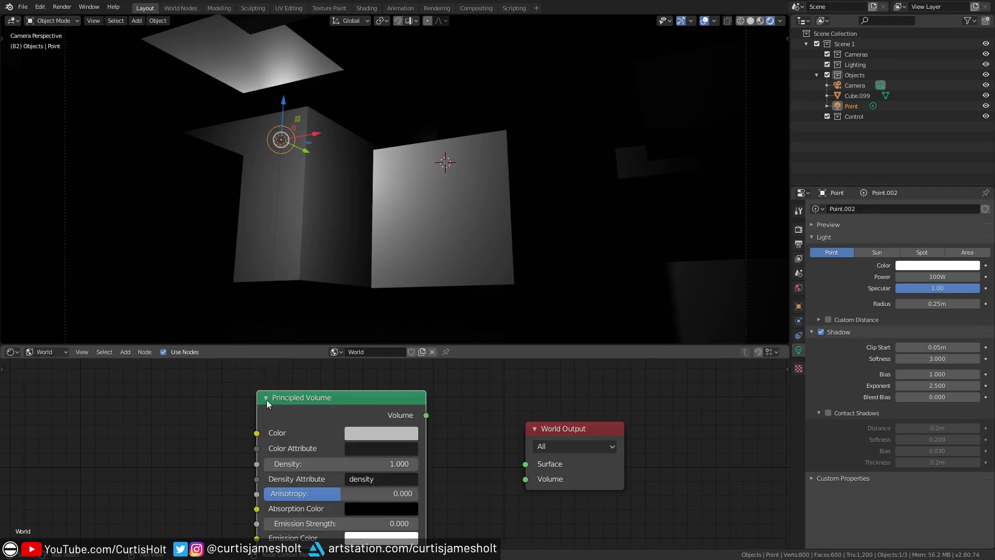
left_click(313, 457)
type("0.03")
key("Return")
left_click_drag(426, 415, 525, 479)
Step: Move the point light above the left cube and duplicate it right of the centre cube
key("g")
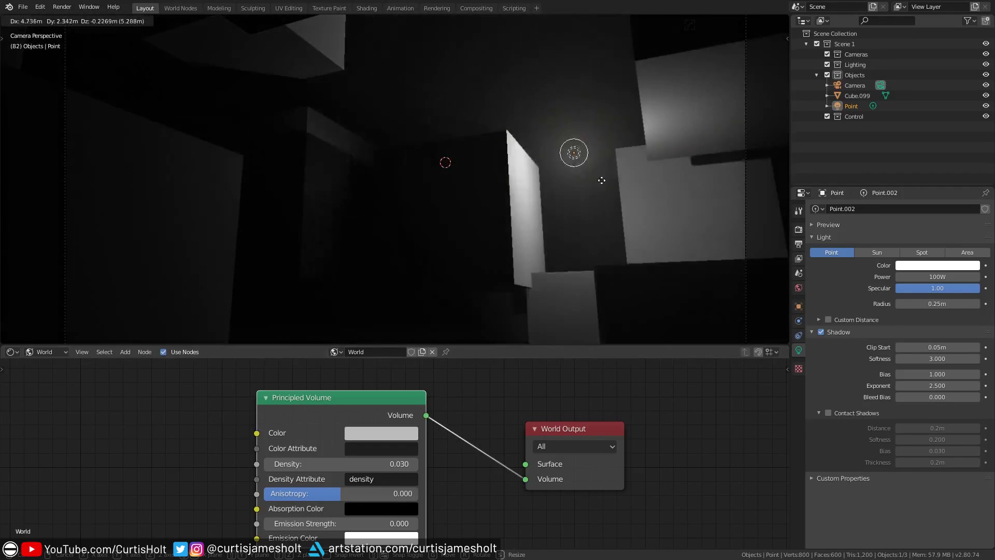
left_click(279, 161)
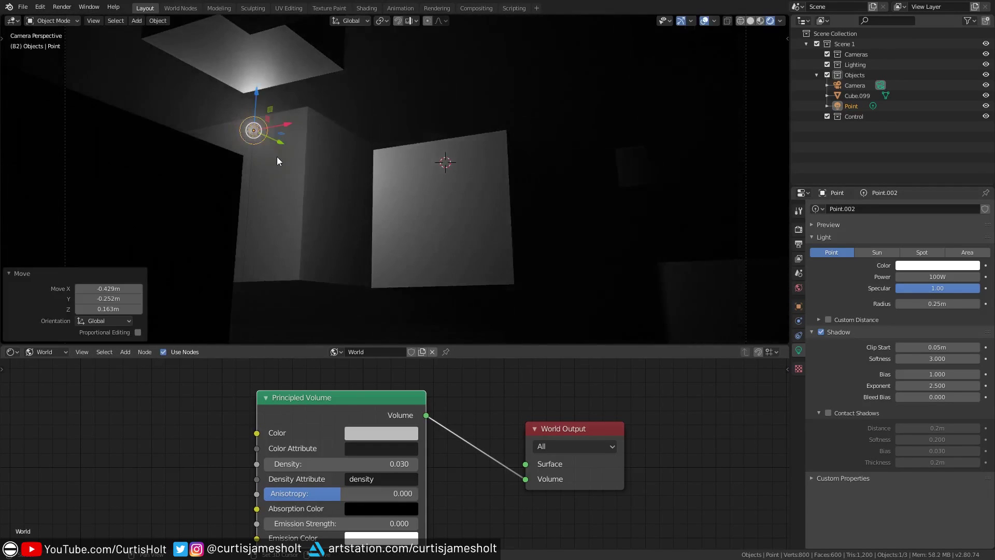
key("shift+d")
left_click(616, 257)
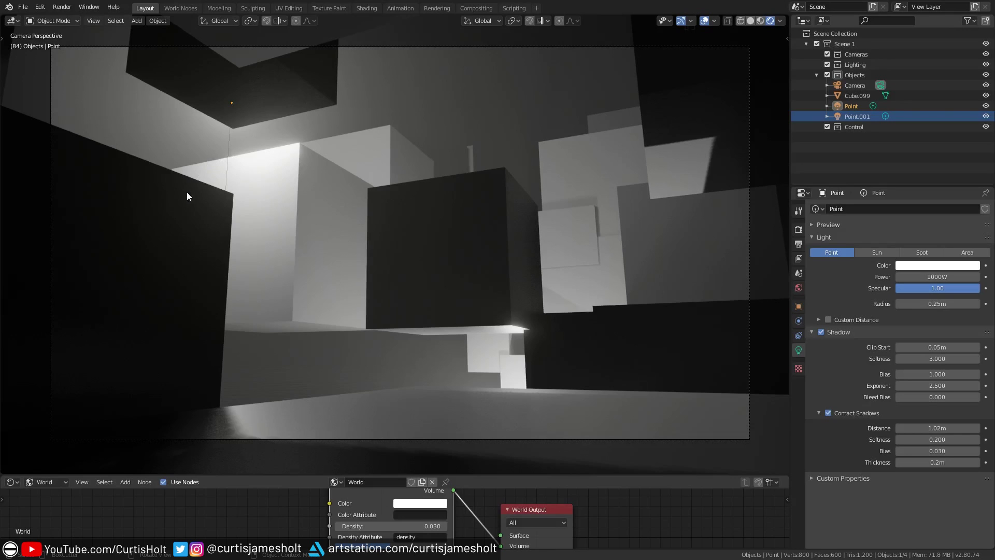
Step: Move the first point light higher up and to the left
key("g")
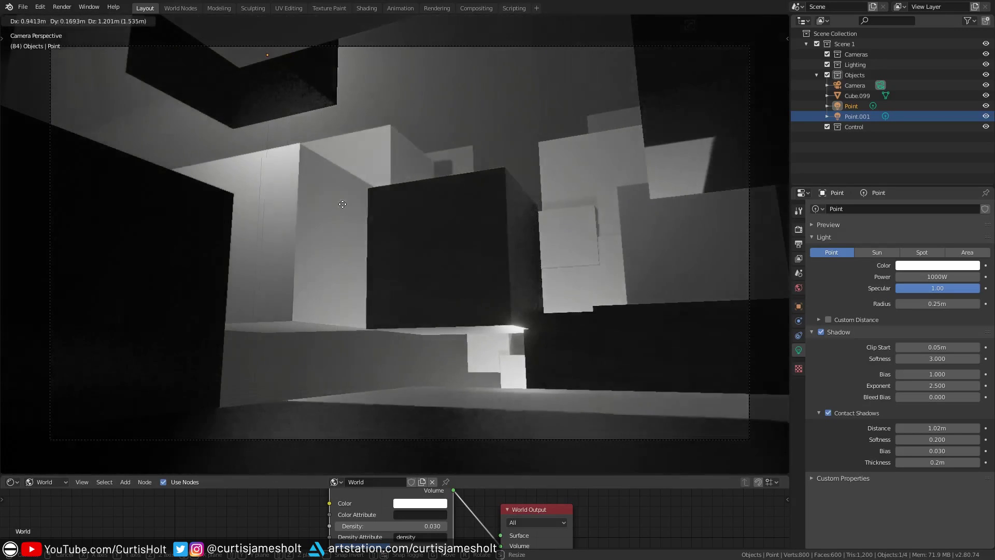
left_click(359, 266)
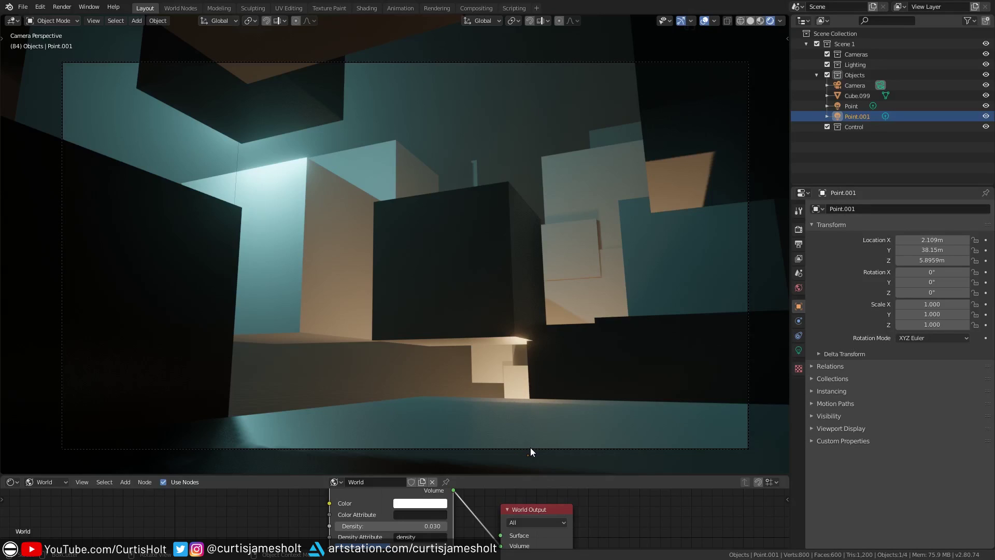
Step: Add a Bevel modifier with 3 segments to the Cube.099 cube field
left_click(444, 383)
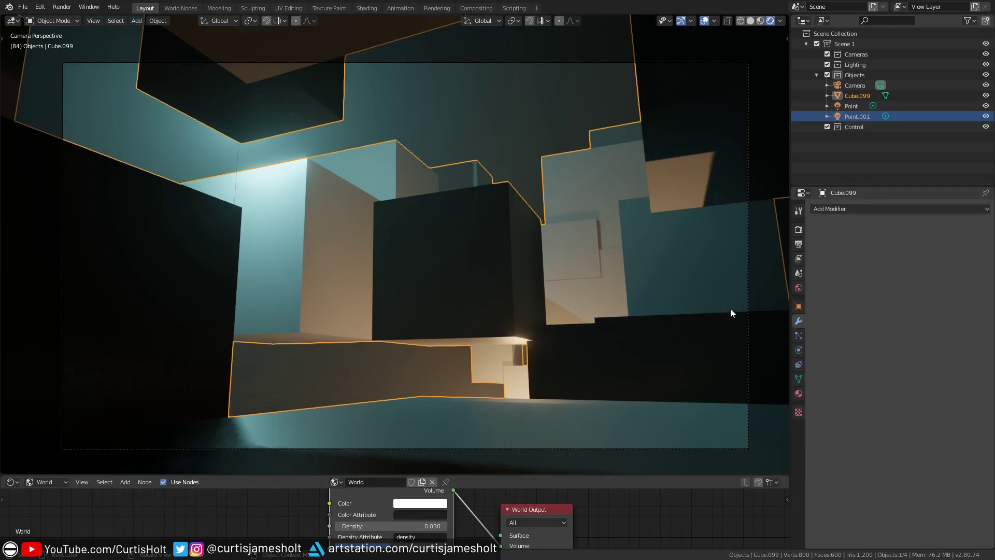
middle_click_drag(361, 266, 520, 236, "ctrl")
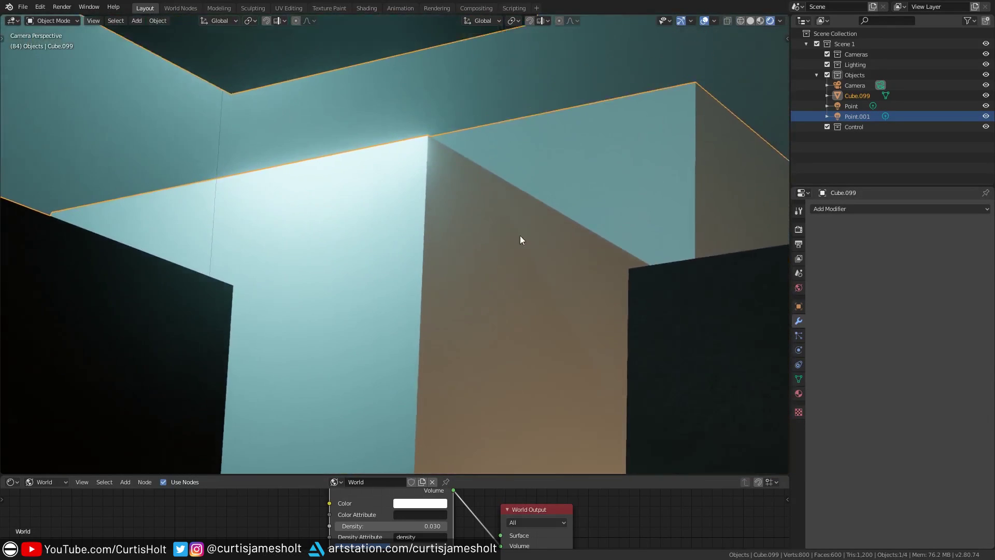
left_click(848, 208)
left_click(788, 244)
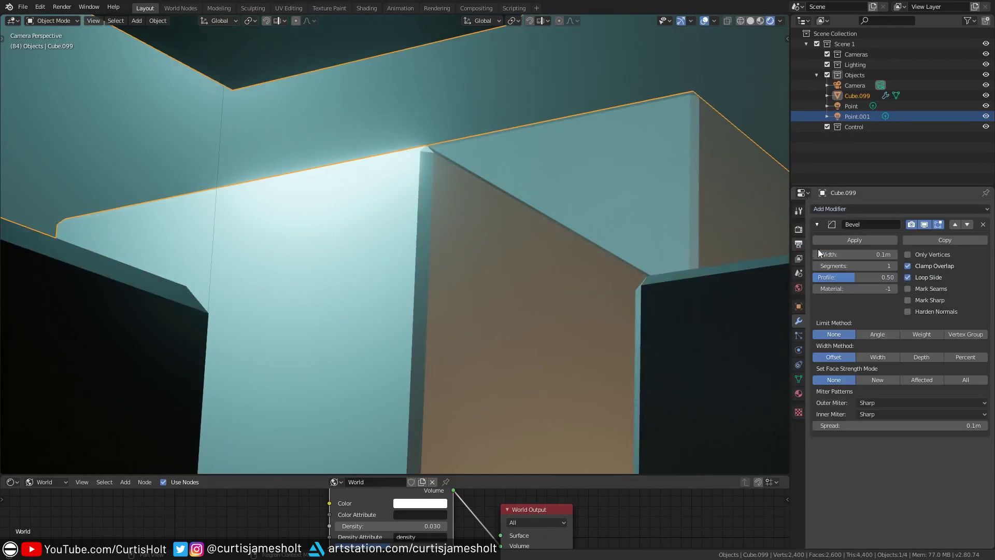
left_click(893, 266)
left_click(893, 266)
middle_click_drag(673, 298, 428, 199, "ctrl")
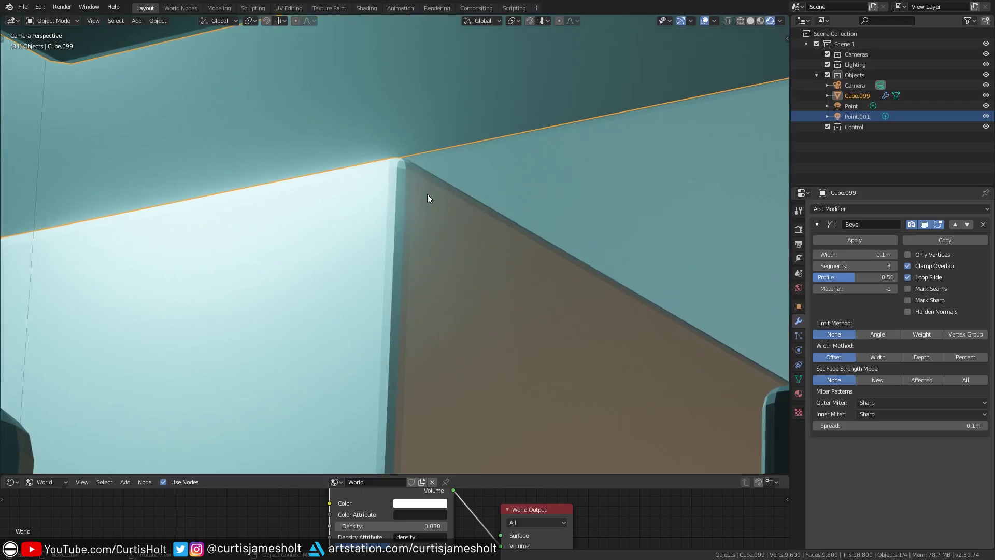
Step: Shade the bevelled cubes smooth
right_click(471, 219)
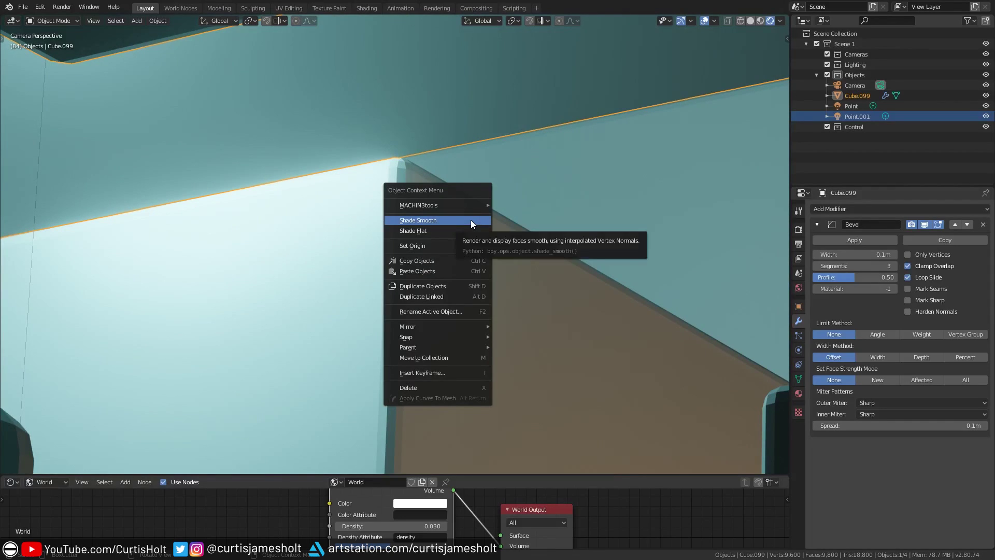
left_click(470, 219)
middle_click_drag(485, 198, 492, 285, "ctrl")
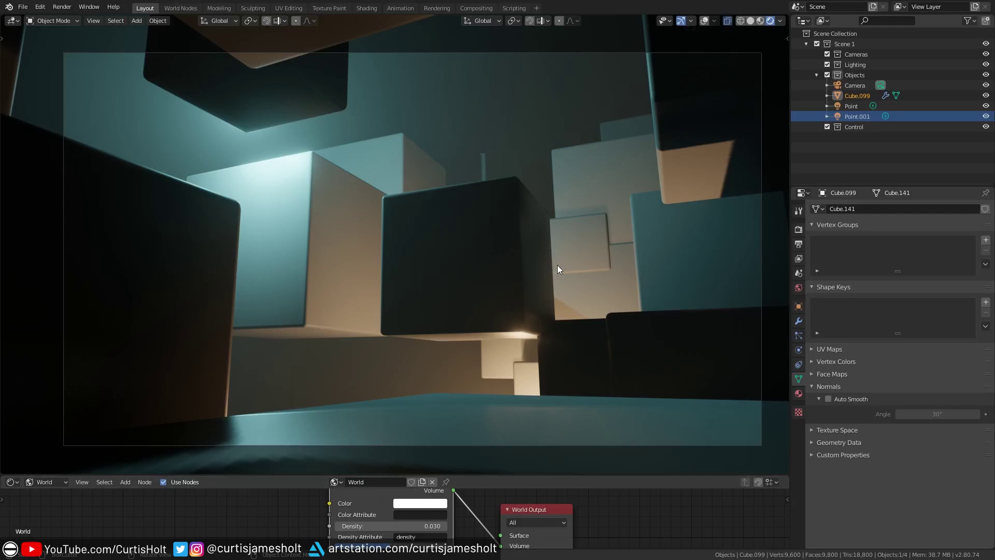
Step: Paste the character rig into the scene and turn the viewport overlays back on
key("ctrl+v")
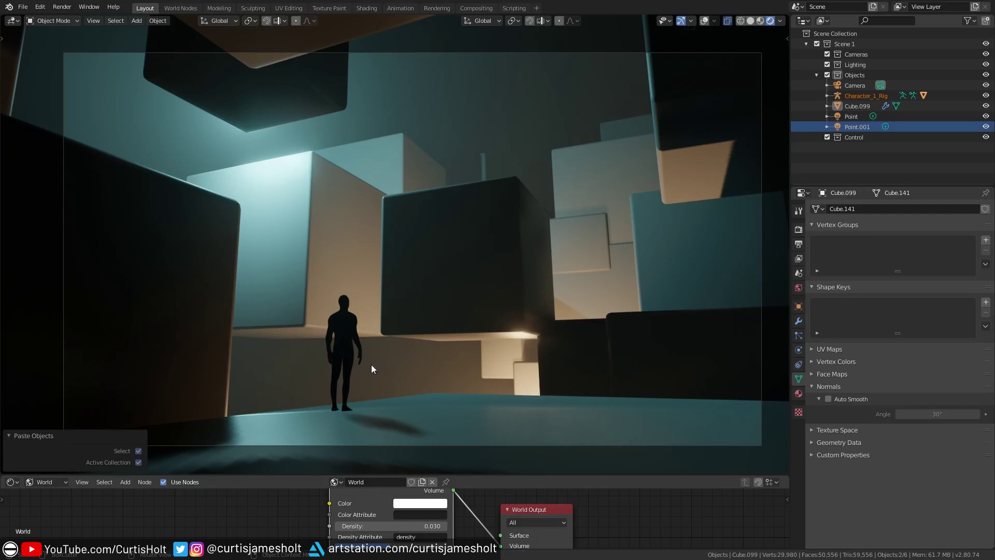
key("z")
left_click(323, 246)
Step: Enable contact shadows on the first point light with a 7.1m distance
left_click(242, 155)
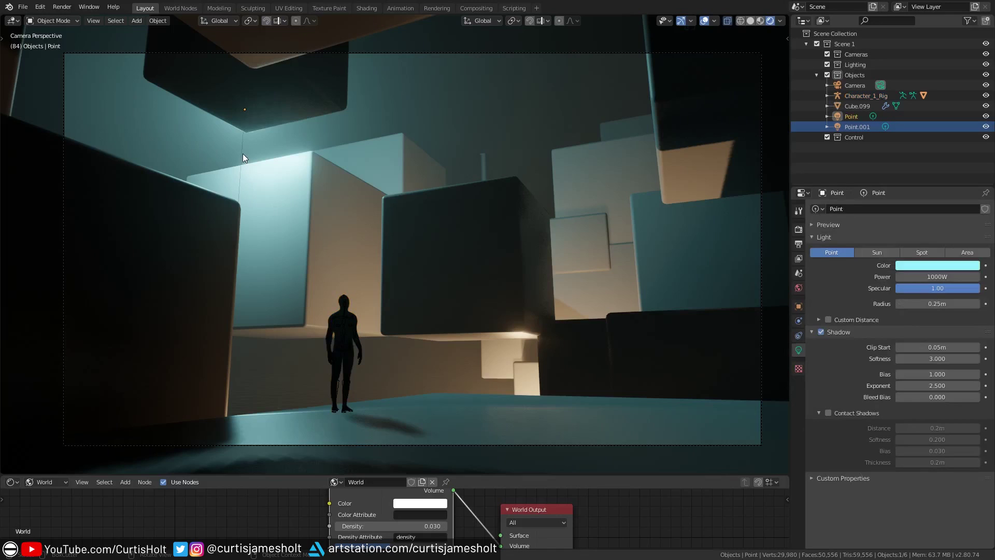
left_click(827, 413)
left_click_drag(908, 424, 948, 423)
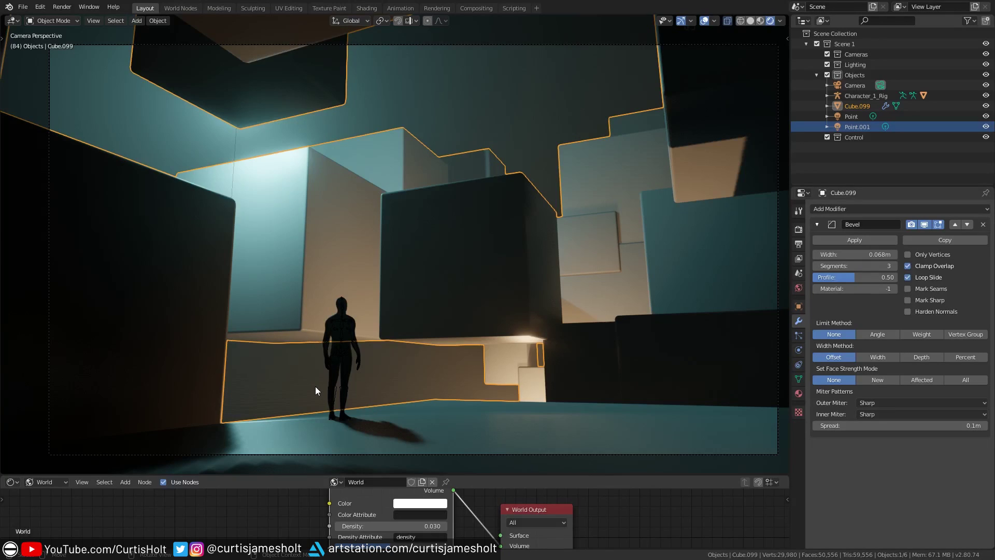
Step: Carve stepped BoxCutter cuts into the cube behind the character and the upper-left cube, then show its sidebar
key("t")
left_click(42, 194)
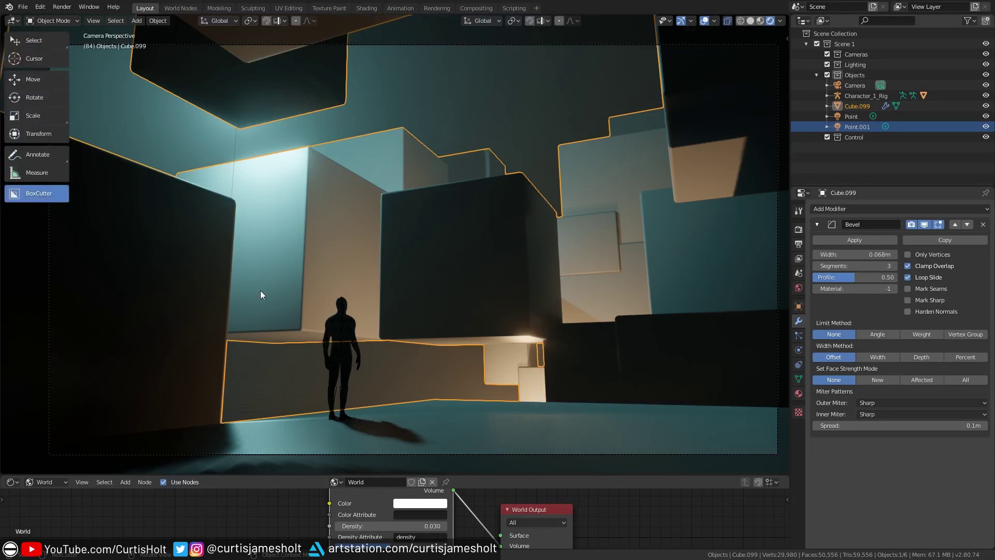
left_click_drag(268, 235, 327, 347)
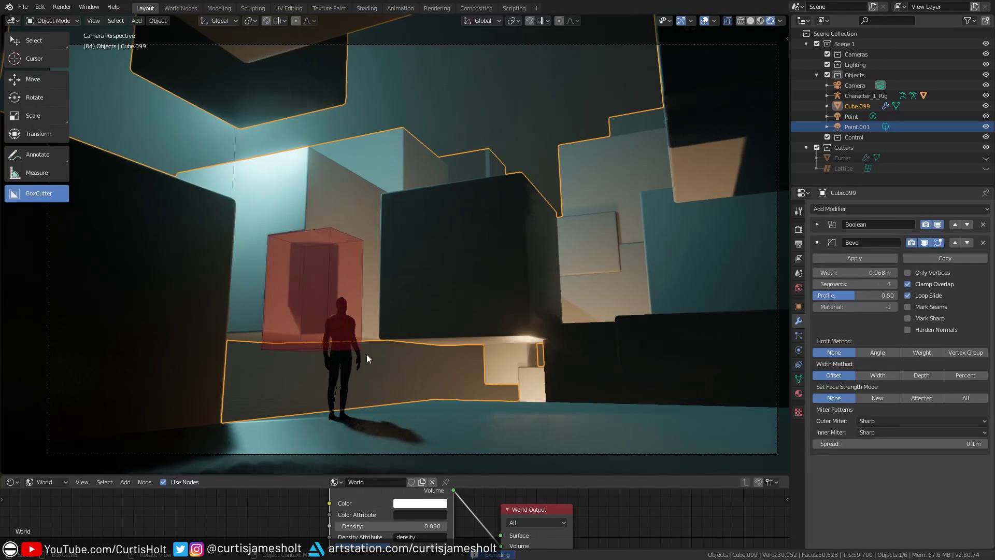
left_click(391, 360)
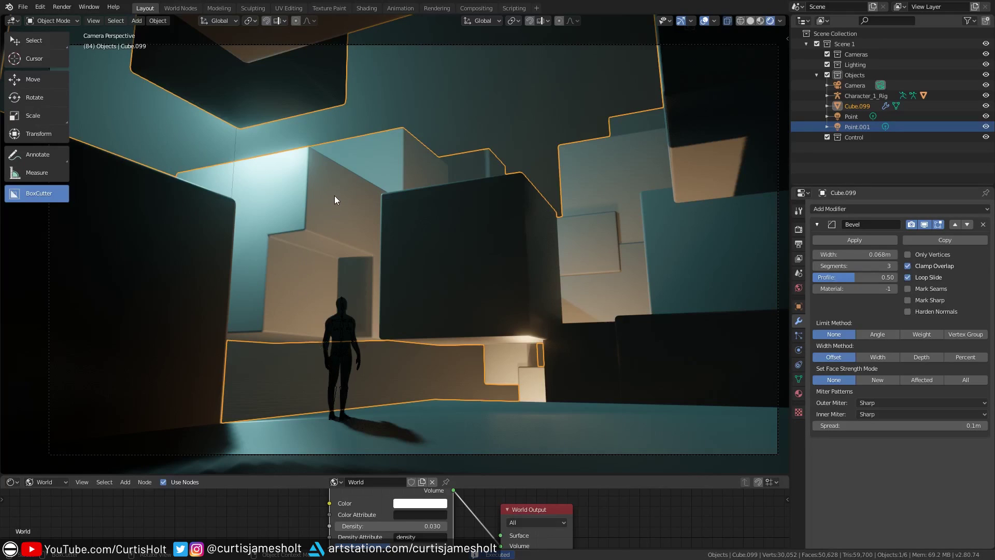
mouse_move(335, 200)
left_mouse_down()
mouse_move(294, 134)
mouse_move(237, 146)
left_mouse_up()
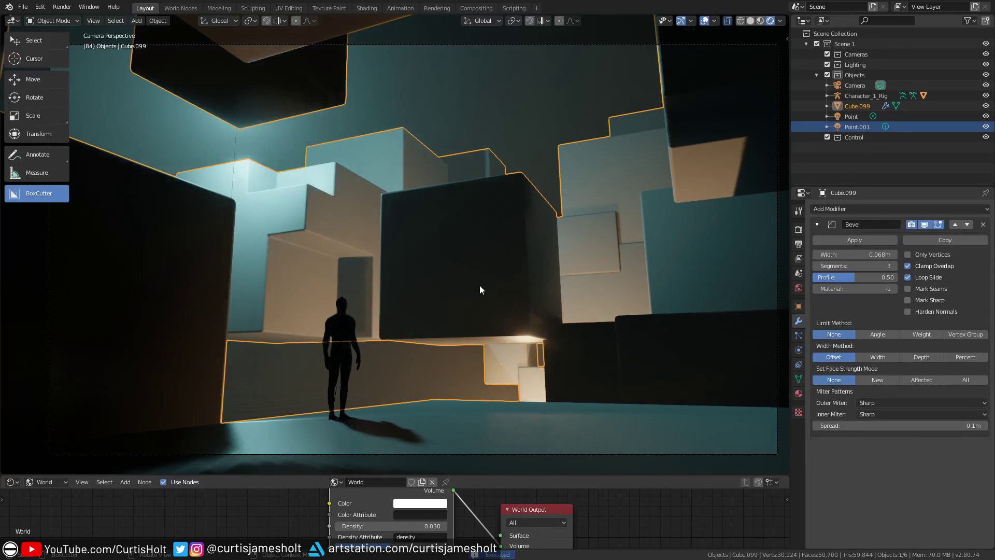
key("n")
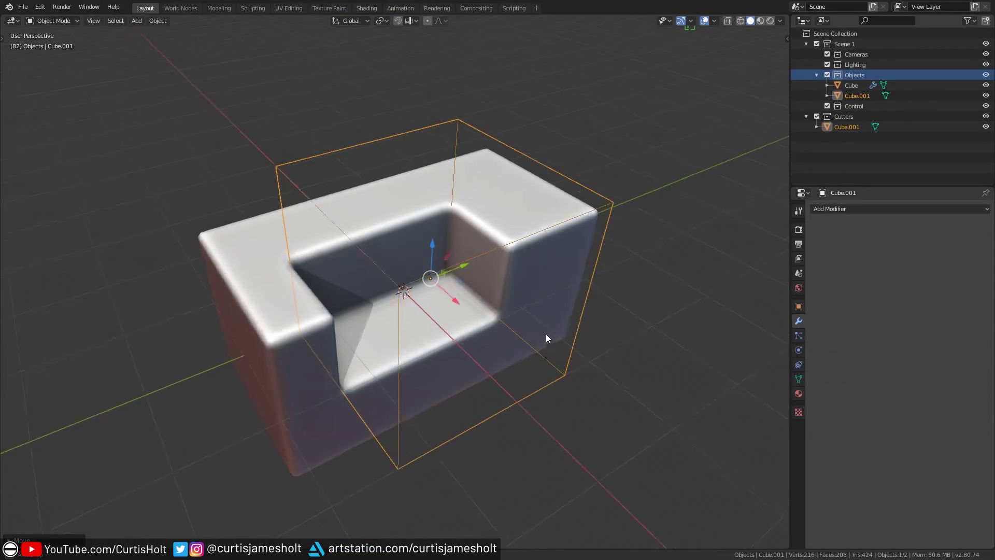
Step: Knife-cut a rectangular outline into the sample box's top face
left_click_drag(449, 284, 522, 273)
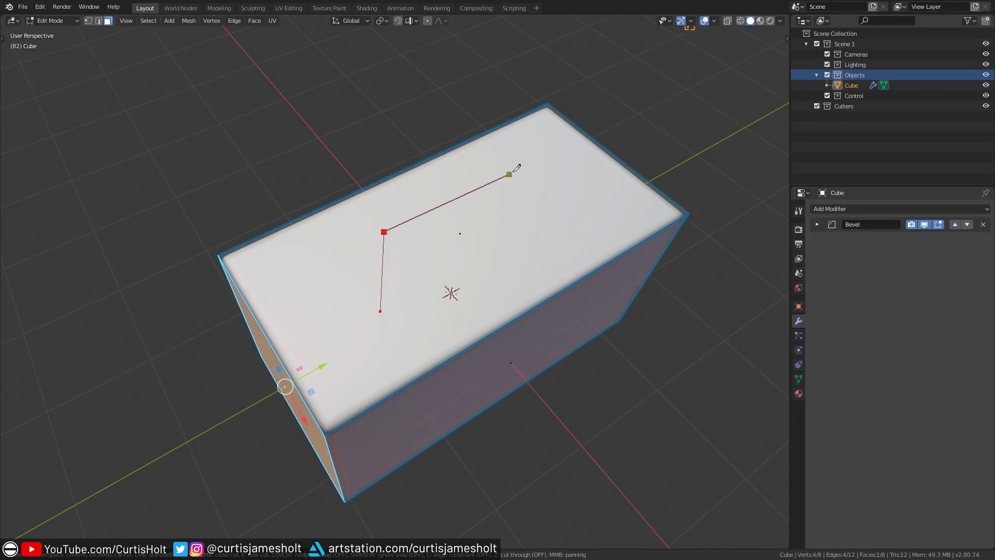
left_click(562, 242)
left_click(381, 309)
key("Return")
Step: Extrude the new top face inward along its normal to form the recess
middle_click_drag(382, 309, 451, 228)
left_click(450, 228)
key("e")
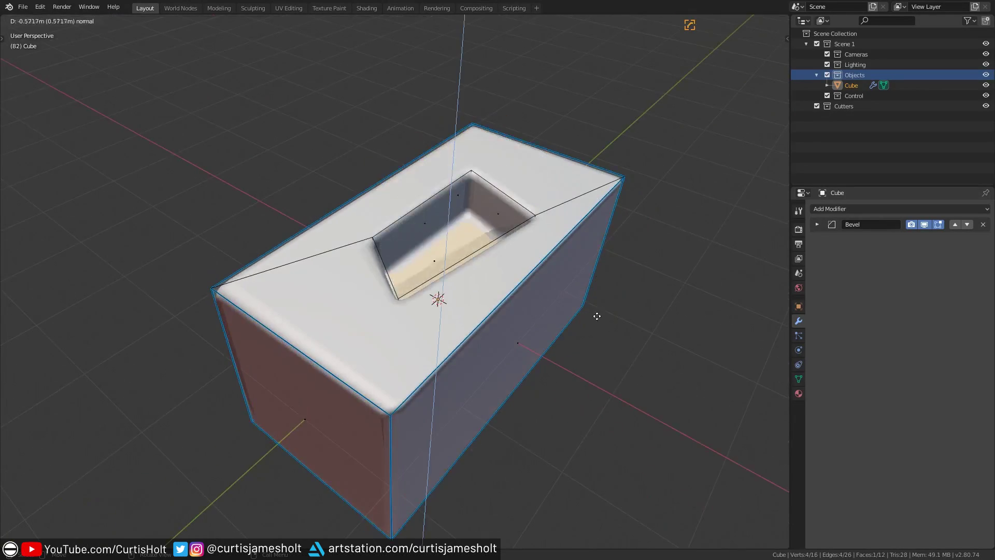
key("Escape")
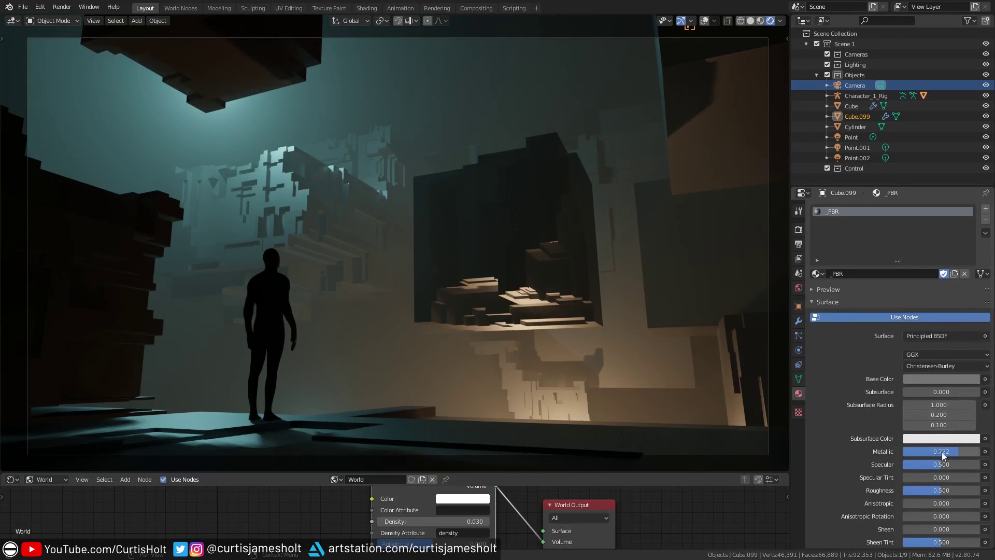
Step: Lower the _PBR material's Metallic value to about 0.709, then select the camera
mouse_move(955, 453)
left_mouse_down()
mouse_move(912, 452)
mouse_move(973, 452)
mouse_move(957, 452)
left_mouse_up()
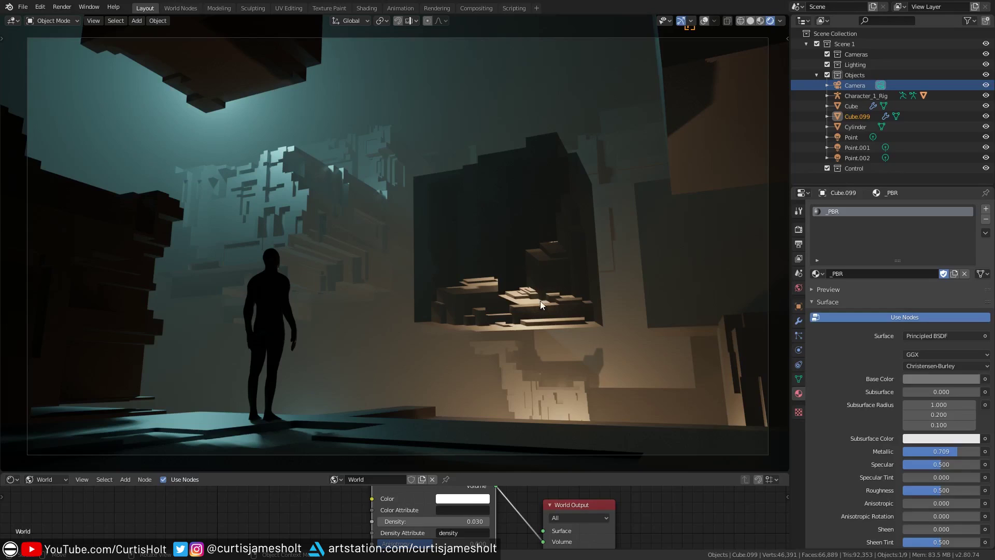
left_click(856, 85)
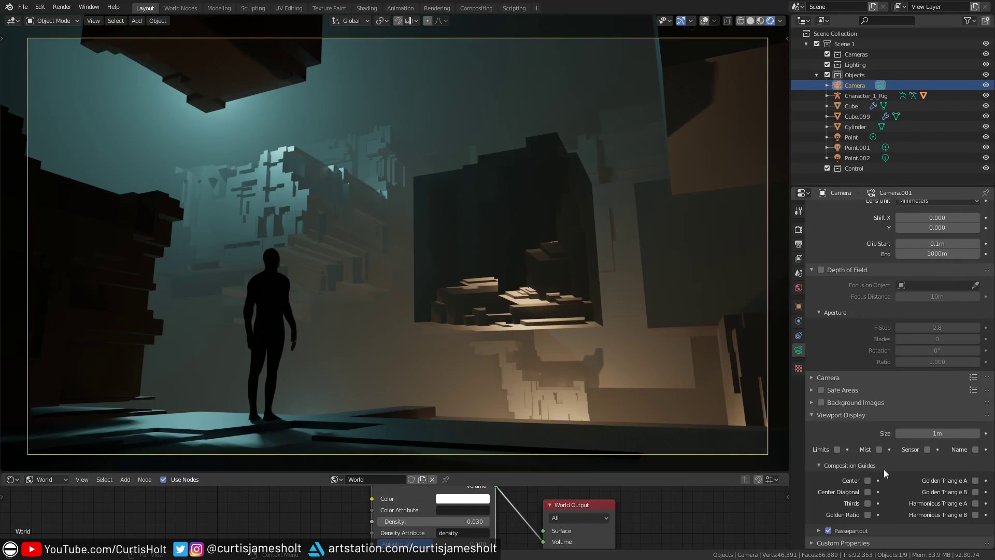
Step: Tick the camera's Thirds composition guide, briefly showing overlays to check it
left_click(868, 503)
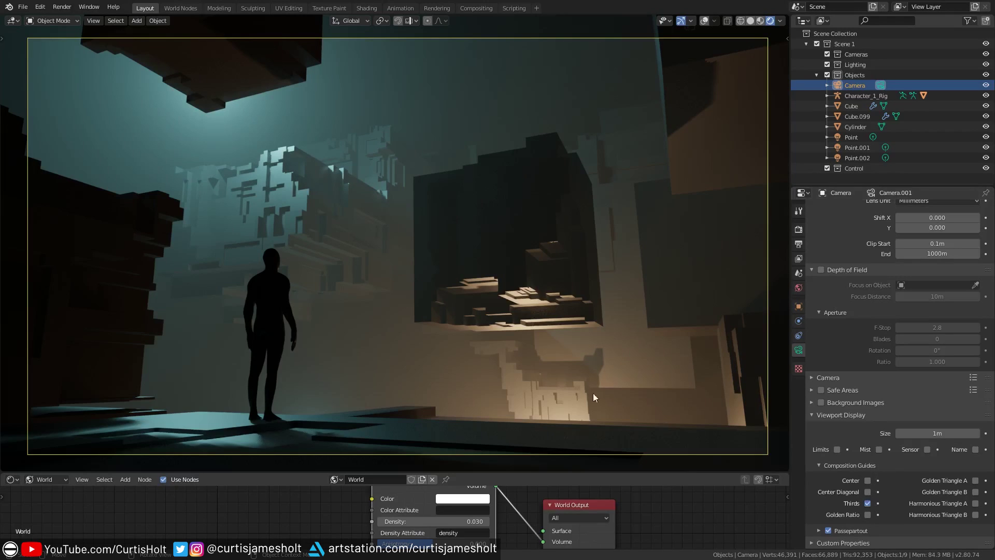
key("shift+alt+z")
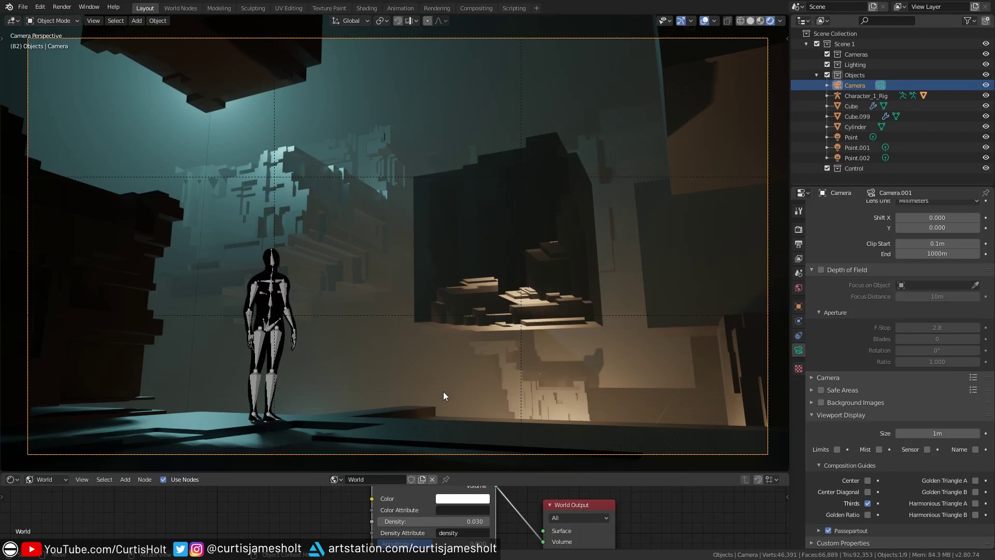
key("shift+alt+z")
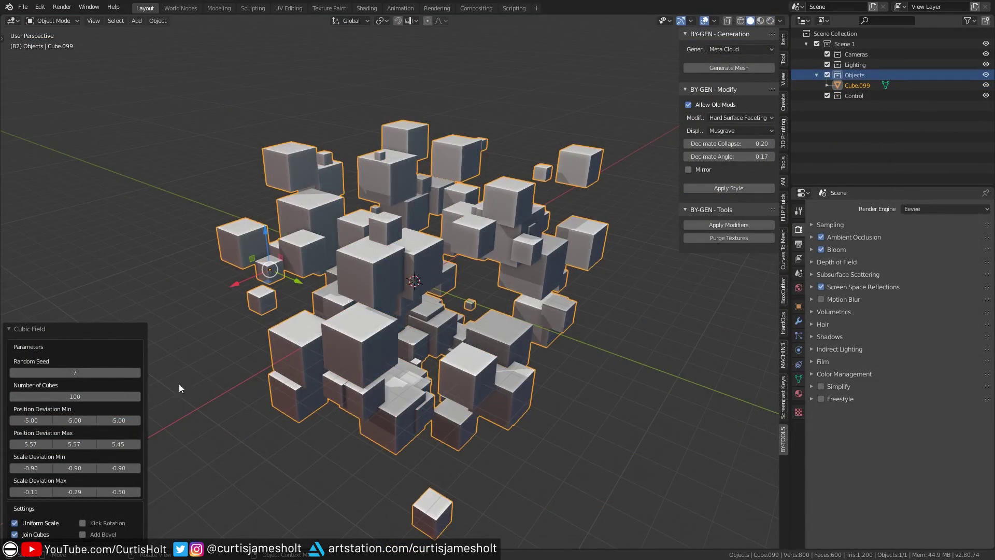
Step: Set the Cubic Field's Position Deviation Max to X 10, Y 50 and Z 17
scroll(385, 367, "down", 5)
middle_click_drag(359, 357, 477, 382)
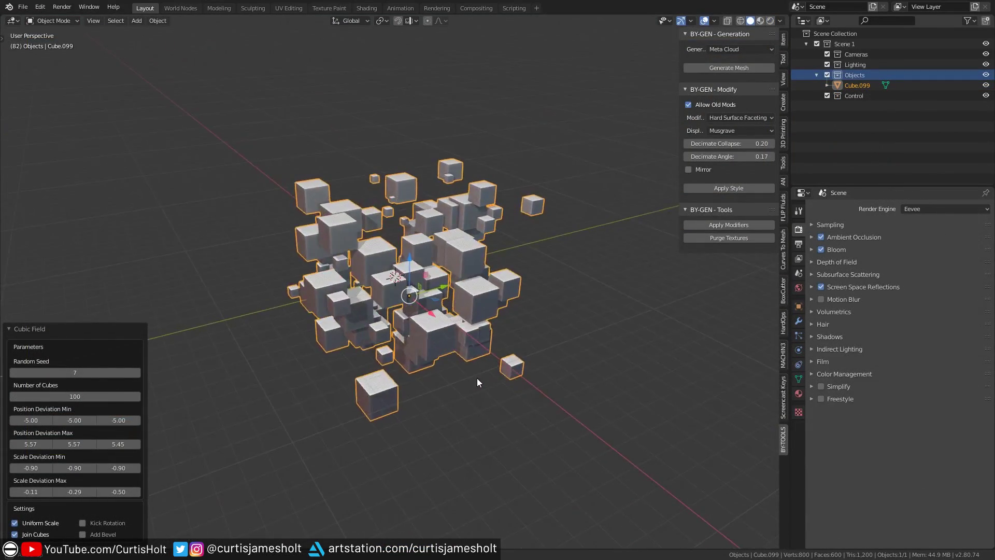
scroll(425, 387, "up", 1)
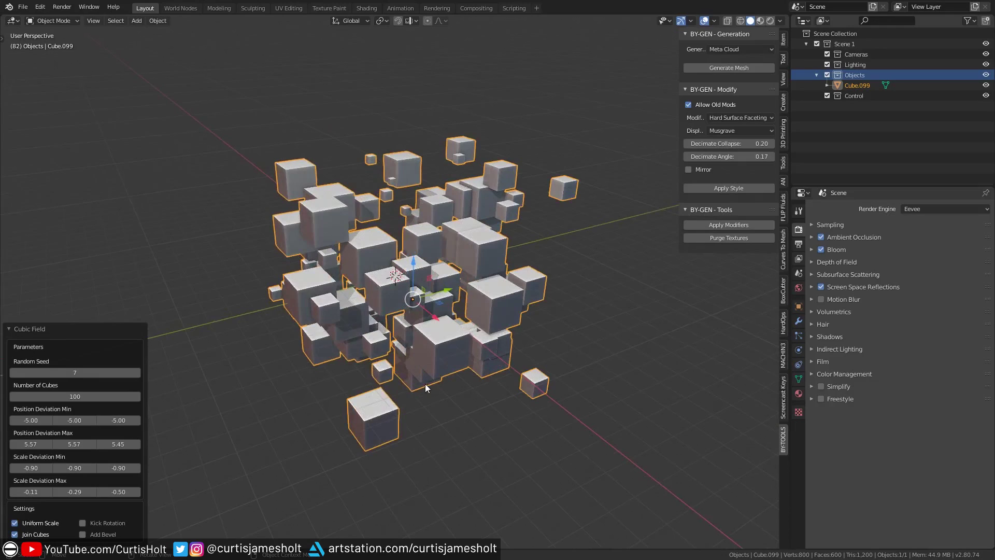
left_click(37, 442)
type("10")
key("Tab")
type("50")
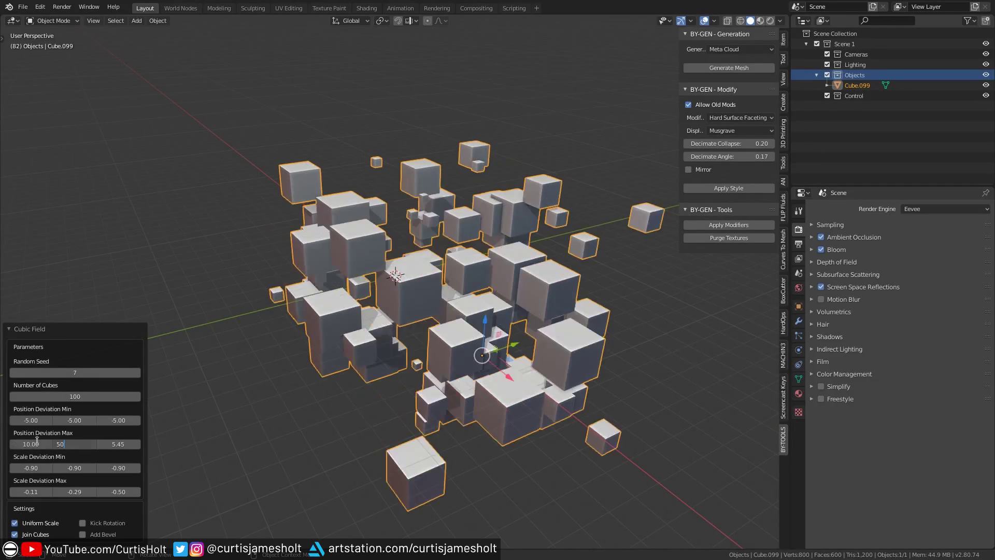
key("Tab")
type("17")
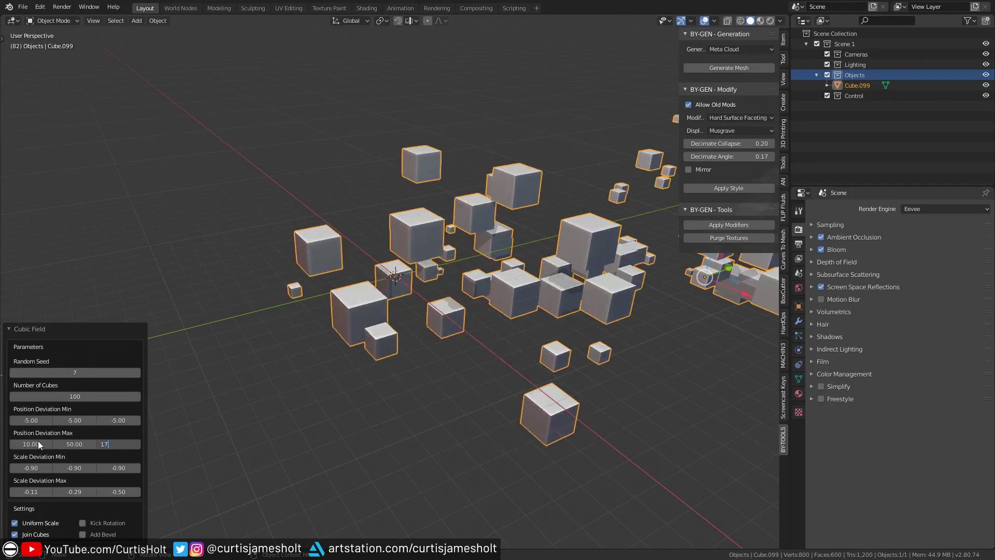